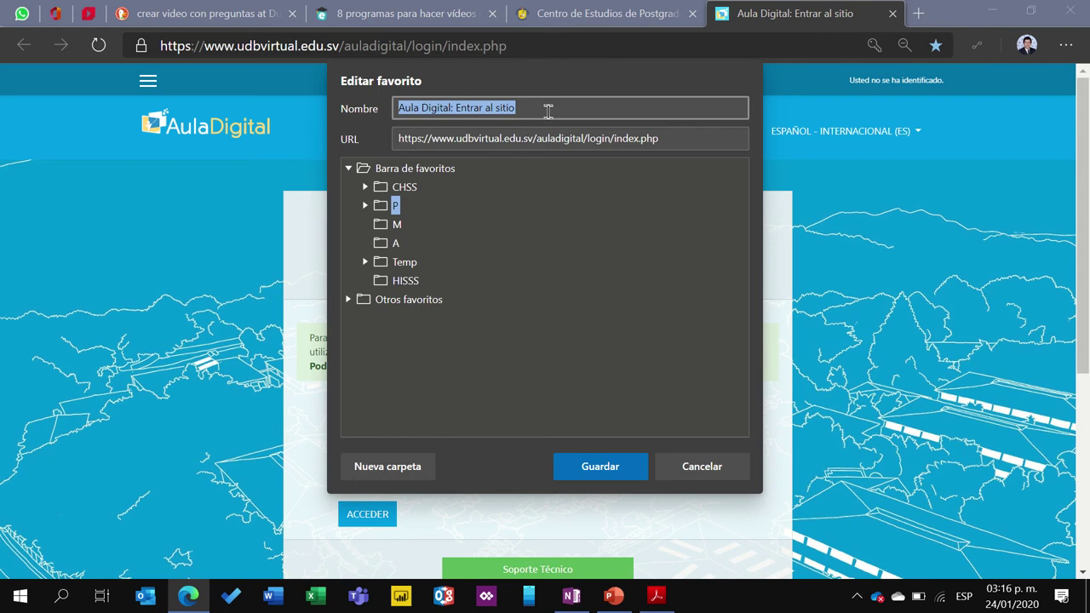
Step: Save the login page as a favorite named Aula Digital in the Barra de favoritos folder
{"action": "left_click", "coordinate": [422, 173]}
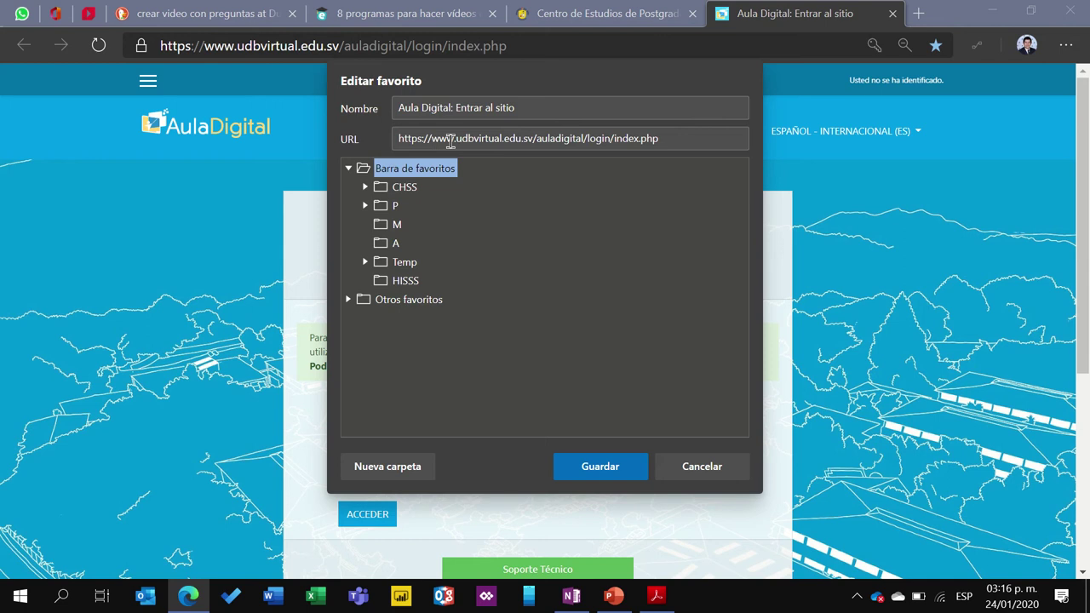
{"action": "left_click", "coordinate": [534, 104]}
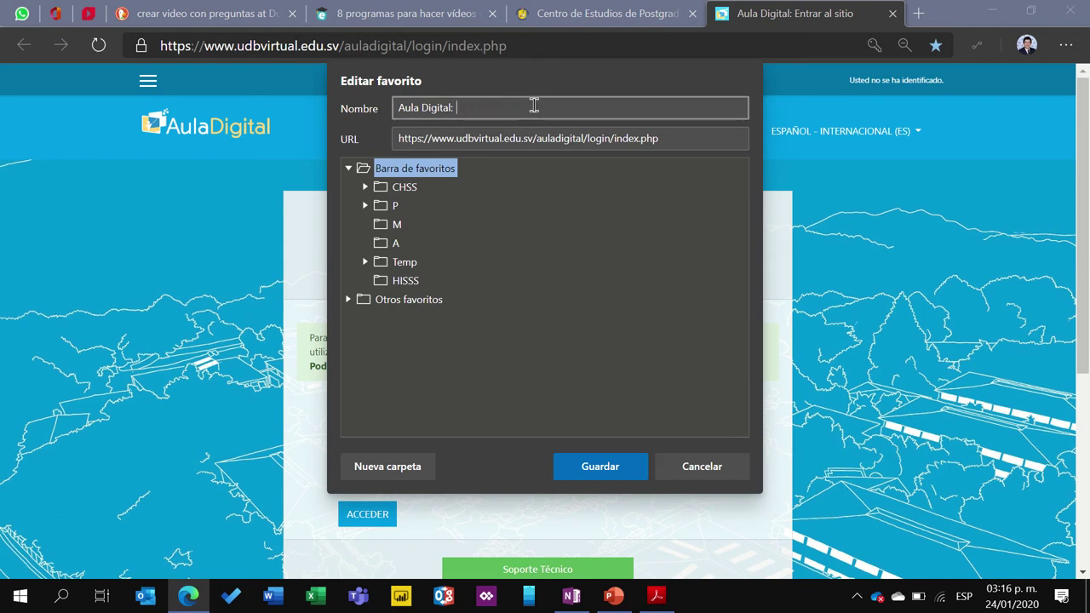
{"action": "left_click", "coordinate": [602, 466]}
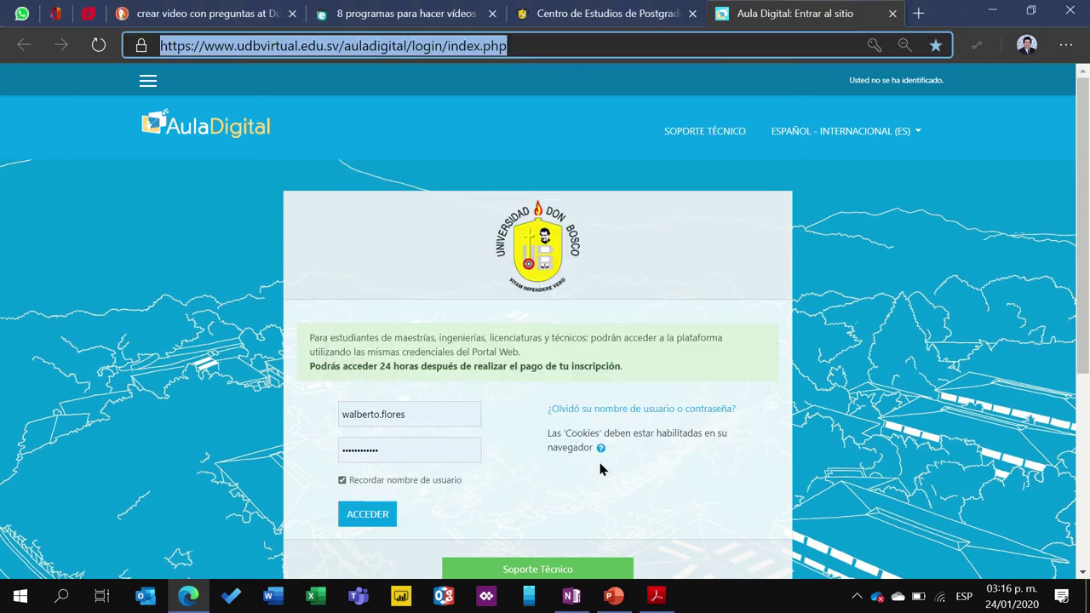
Step: In a new browser tab, move the Aula Digital favorite out of the overflow list to just before Office on the favorites bar
{"action": "left_click", "coordinate": [918, 13]}
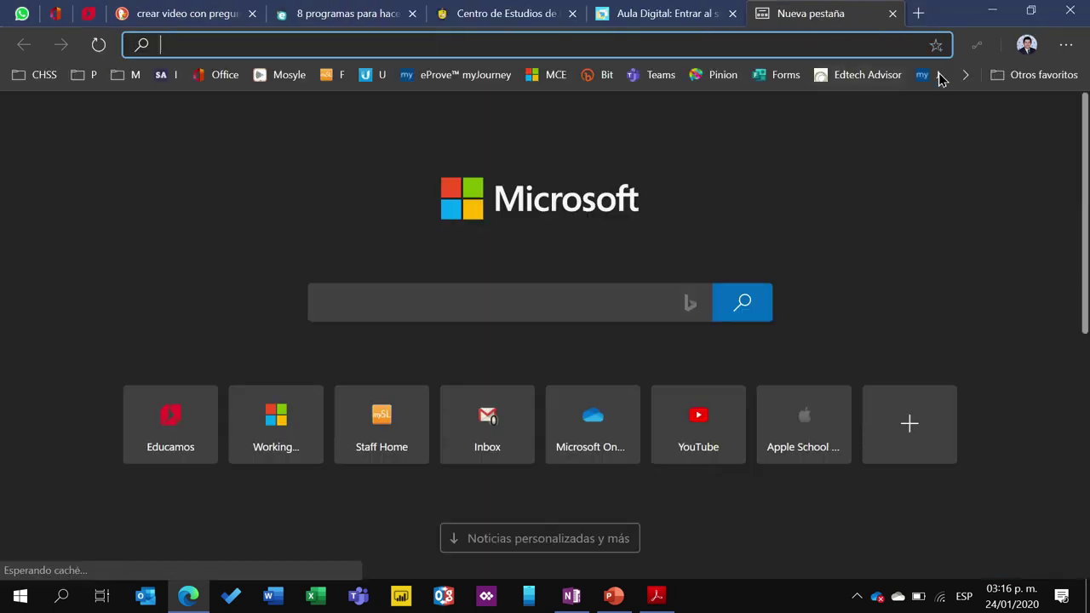
{"action": "left_click", "coordinate": [964, 76]}
{"action": "scroll", "coordinate": [919, 408], "scroll_direction": "down", "scroll_amount": 2}
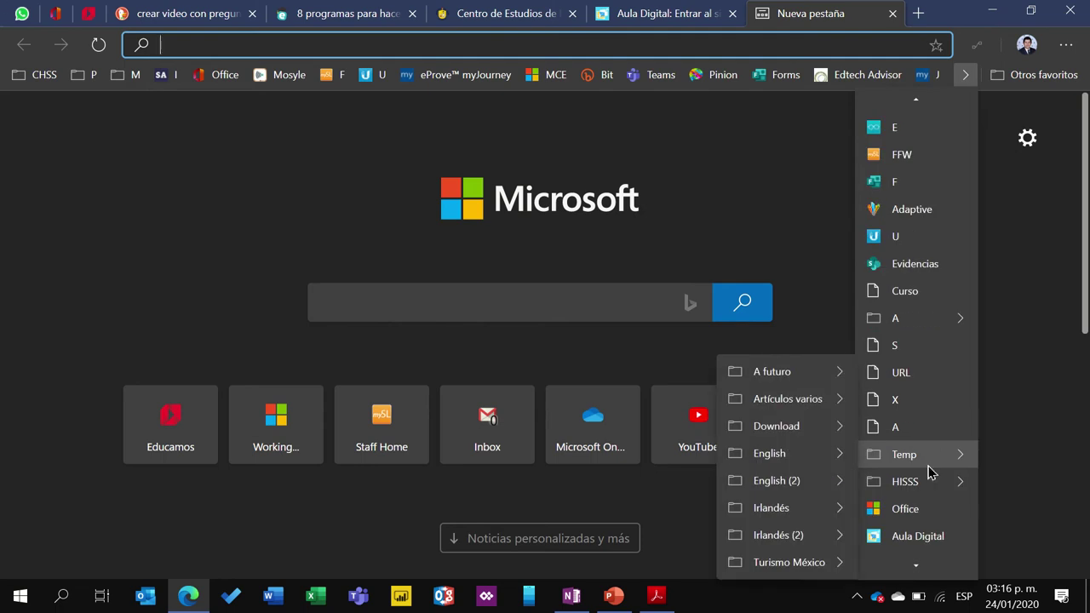
{"action": "left_click_drag", "start_coordinate": [916, 542], "coordinate": [193, 79]}
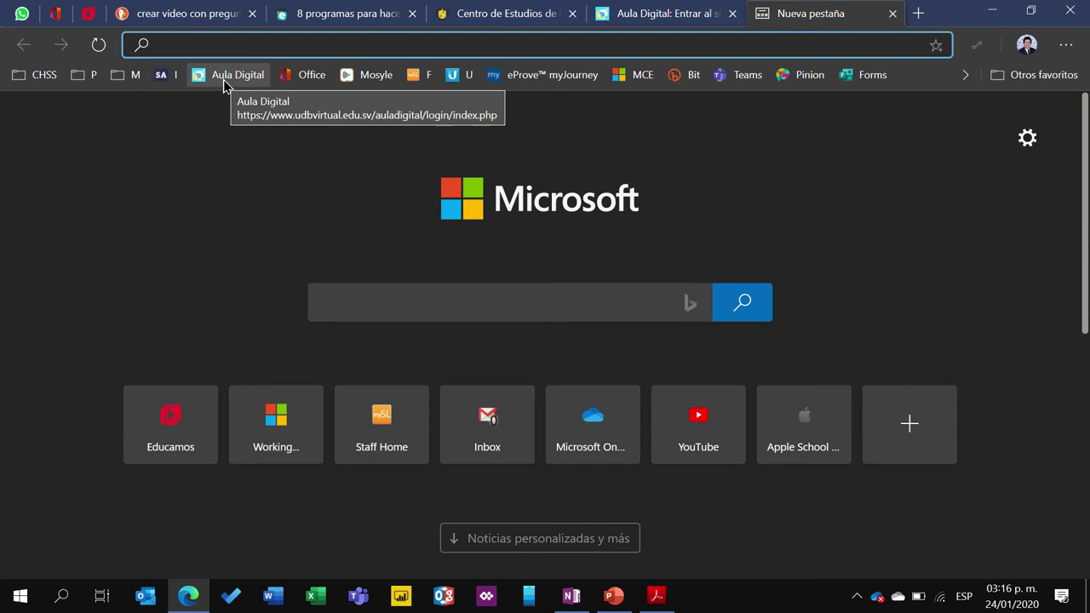
Step: Return to the open Aula Digital login page and sign in with the prefilled credentials
{"action": "mouse_move", "coordinate": [652, 14]}
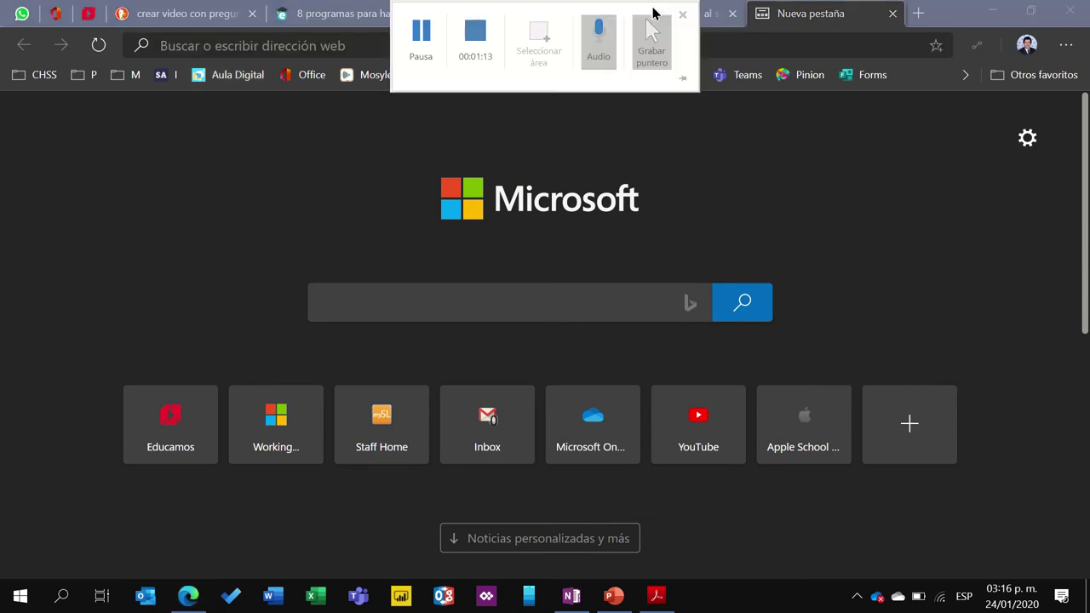
{"action": "left_click", "coordinate": [686, 18]}
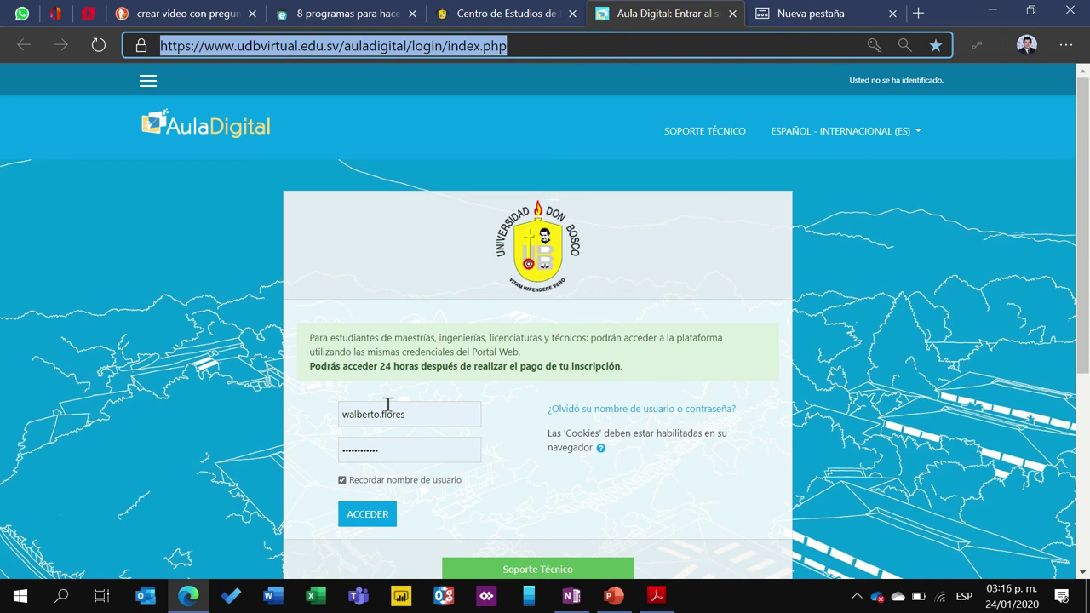
{"action": "scroll", "coordinate": [441, 415], "scroll_direction": "down", "scroll_amount": 2}
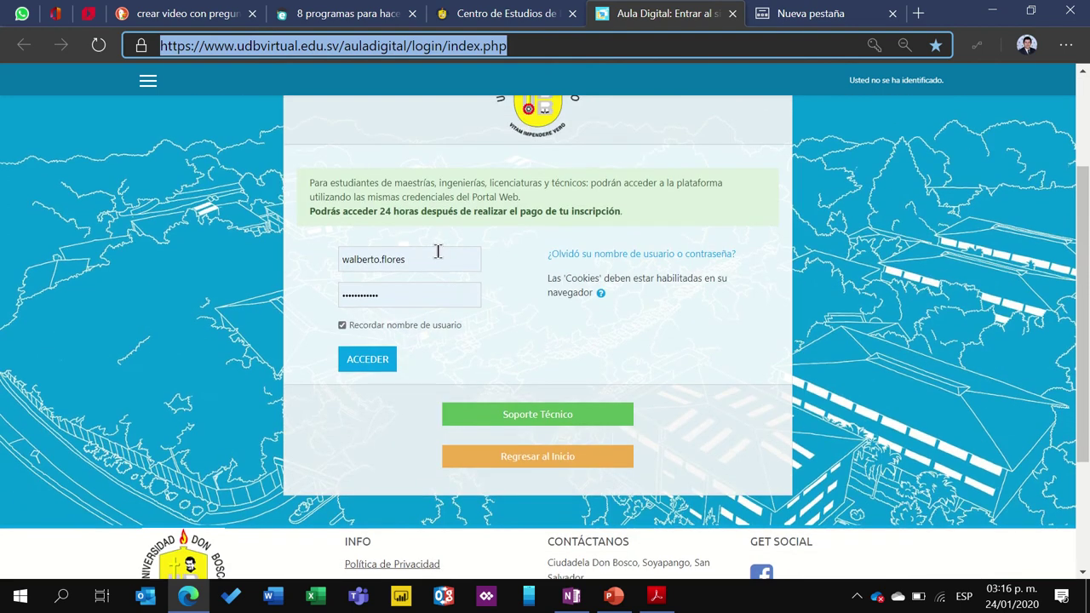
{"action": "scroll", "coordinate": [445, 261], "scroll_direction": "up", "scroll_amount": 2}
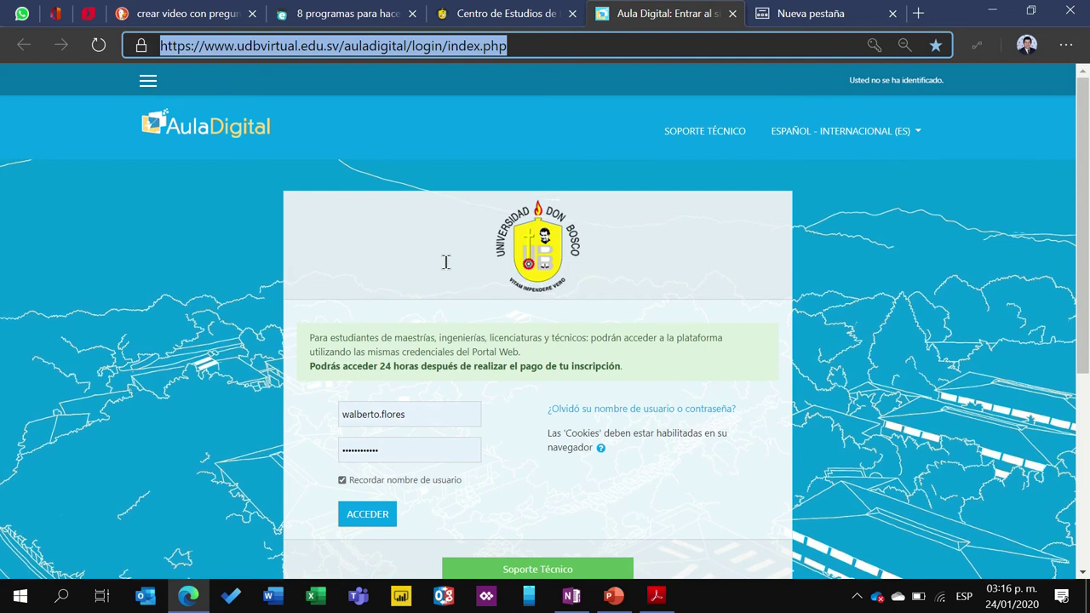
{"action": "scroll", "coordinate": [477, 266], "scroll_direction": "down", "scroll_amount": 1}
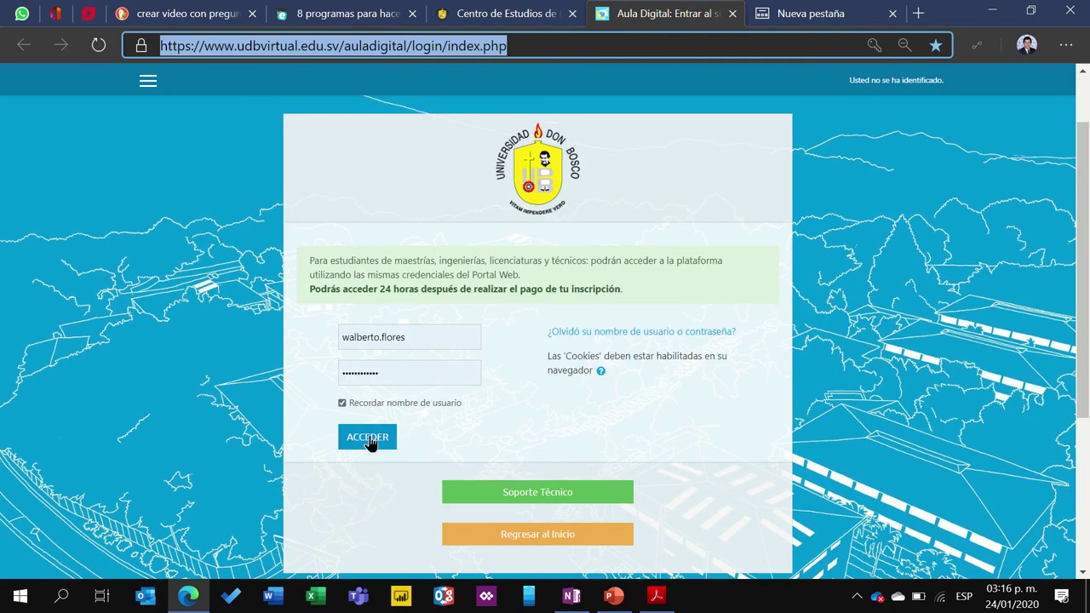
{"action": "left_click", "coordinate": [345, 400]}
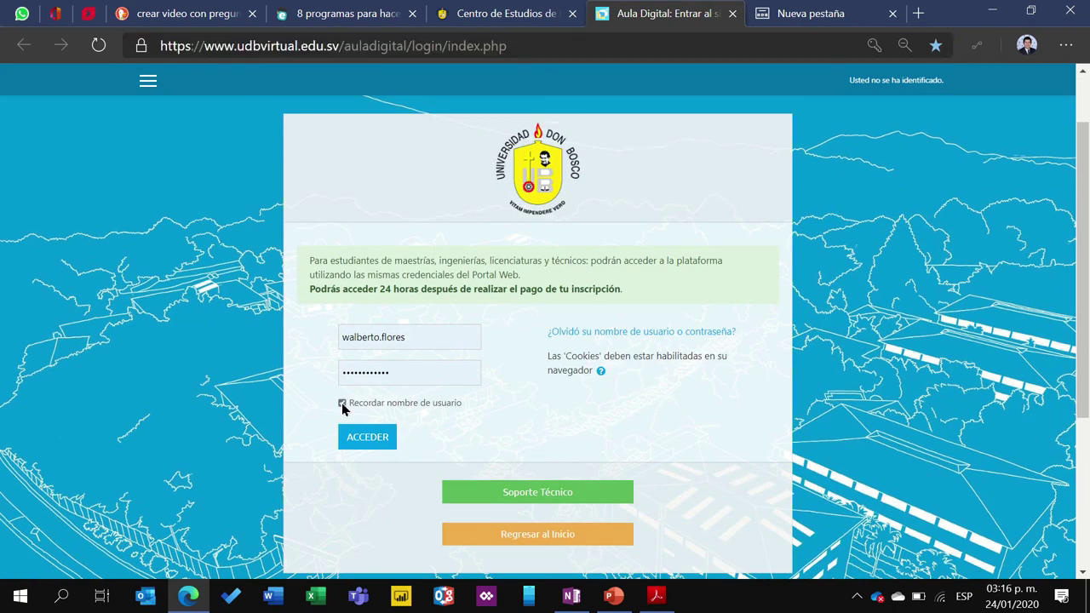
{"action": "left_click", "coordinate": [341, 403]}
{"action": "left_click", "coordinate": [361, 441]}
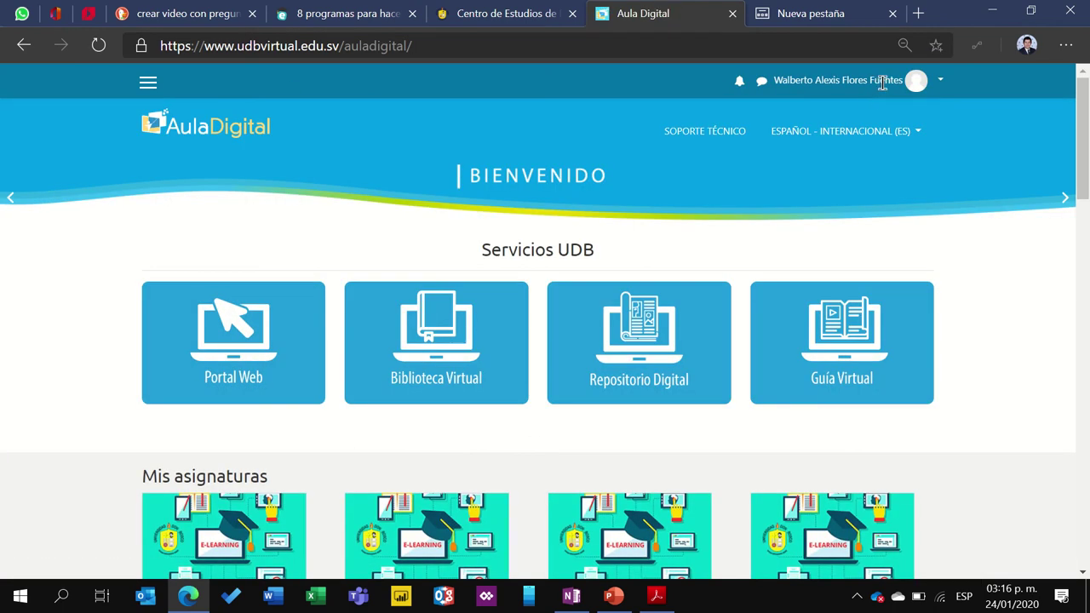
Step: Open the account's Perfil page and review its user details, course details, reports and access activity
{"action": "left_click", "coordinate": [941, 80]}
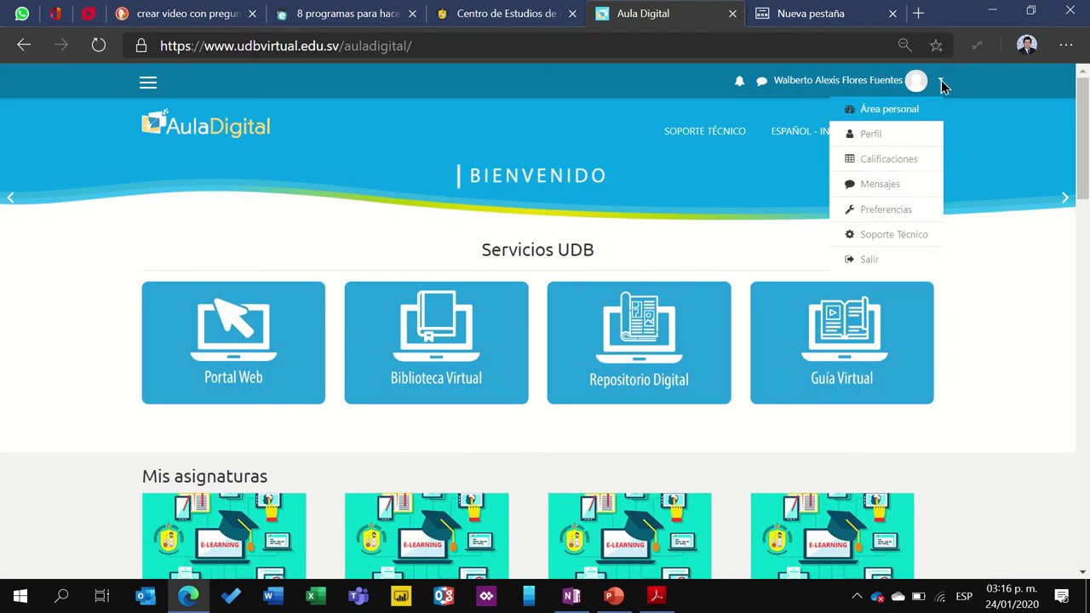
{"action": "left_click", "coordinate": [886, 136]}
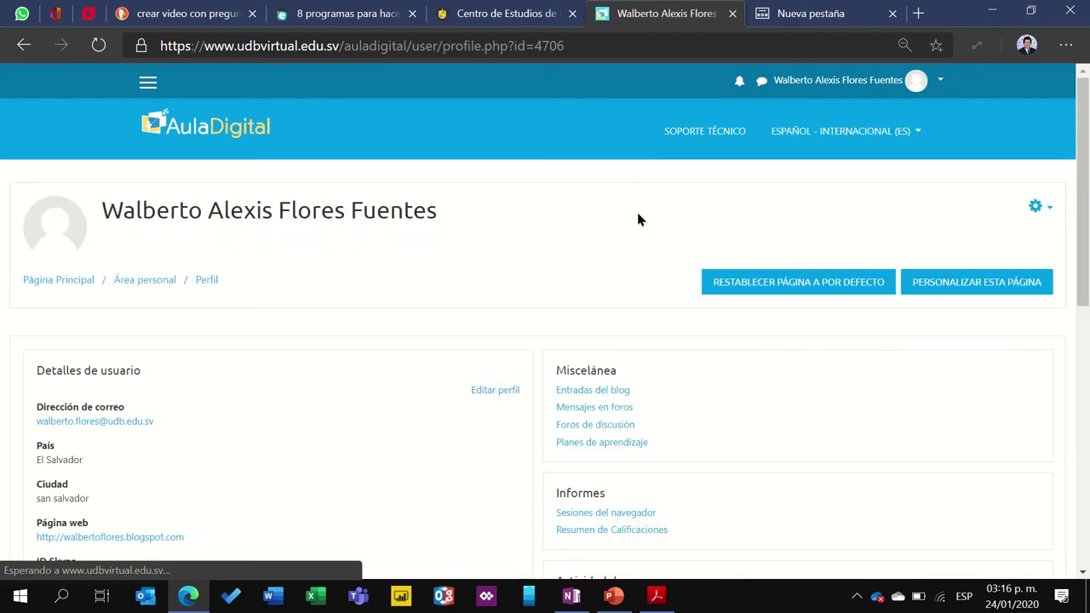
{"action": "scroll", "coordinate": [413, 256], "scroll_direction": "down", "scroll_amount": 1}
{"action": "scroll", "coordinate": [415, 256], "scroll_direction": "down", "scroll_amount": 2}
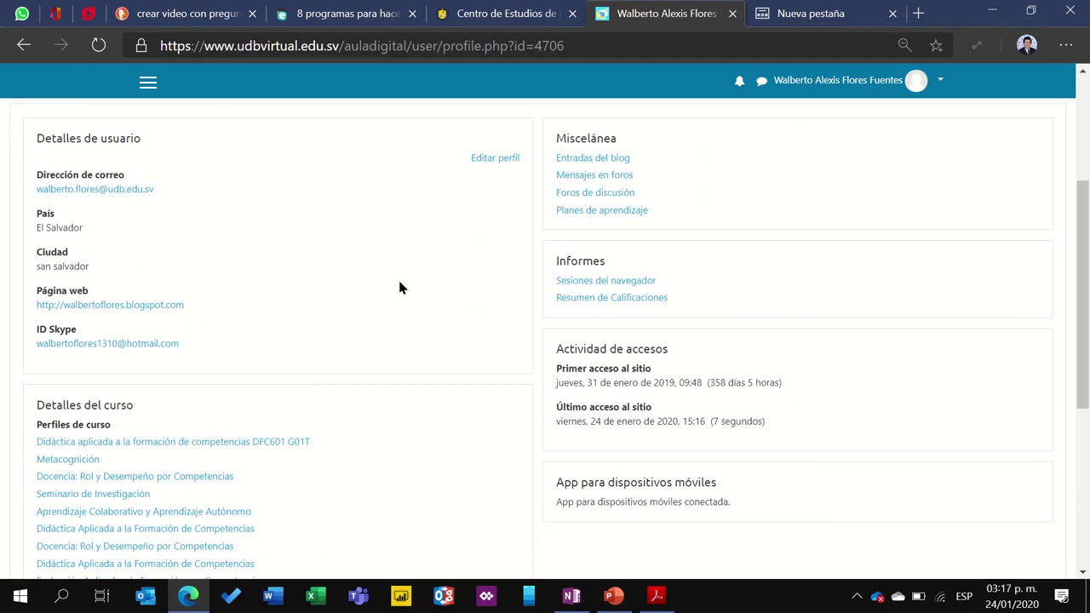
{"action": "scroll", "coordinate": [399, 288], "scroll_direction": "down", "scroll_amount": 1}
{"action": "scroll", "coordinate": [381, 287], "scroll_direction": "up", "scroll_amount": 1}
{"action": "scroll", "coordinate": [482, 167], "scroll_direction": "down", "scroll_amount": 4}
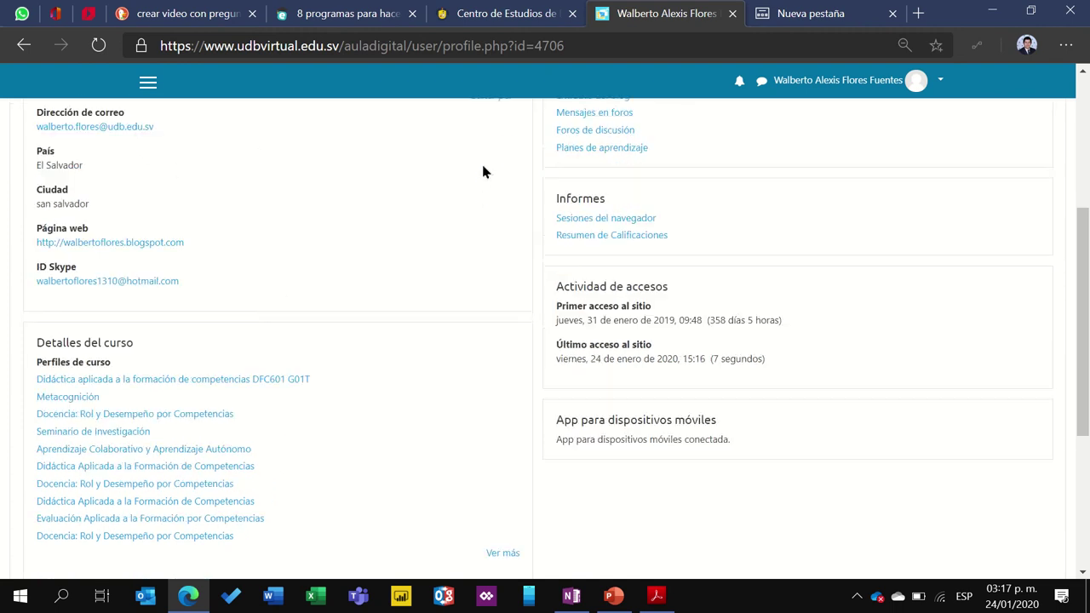
{"action": "scroll", "coordinate": [482, 172], "scroll_direction": "up", "scroll_amount": 6}
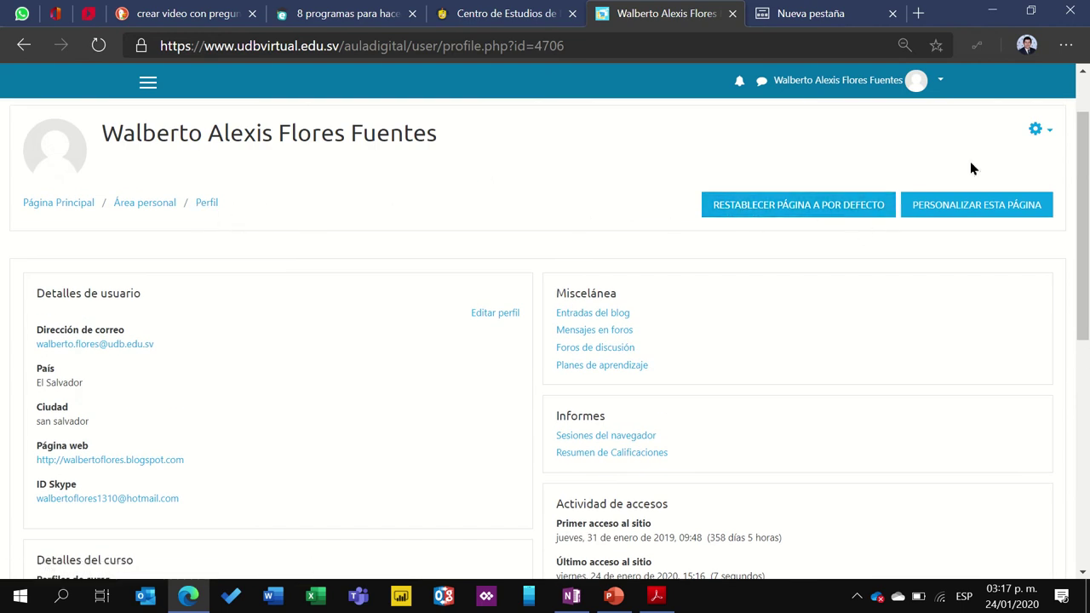
Step: Open the Cambiar contraseña form from the profile settings and inspect its username, current password and new password fields
{"action": "left_click", "coordinate": [1051, 133]}
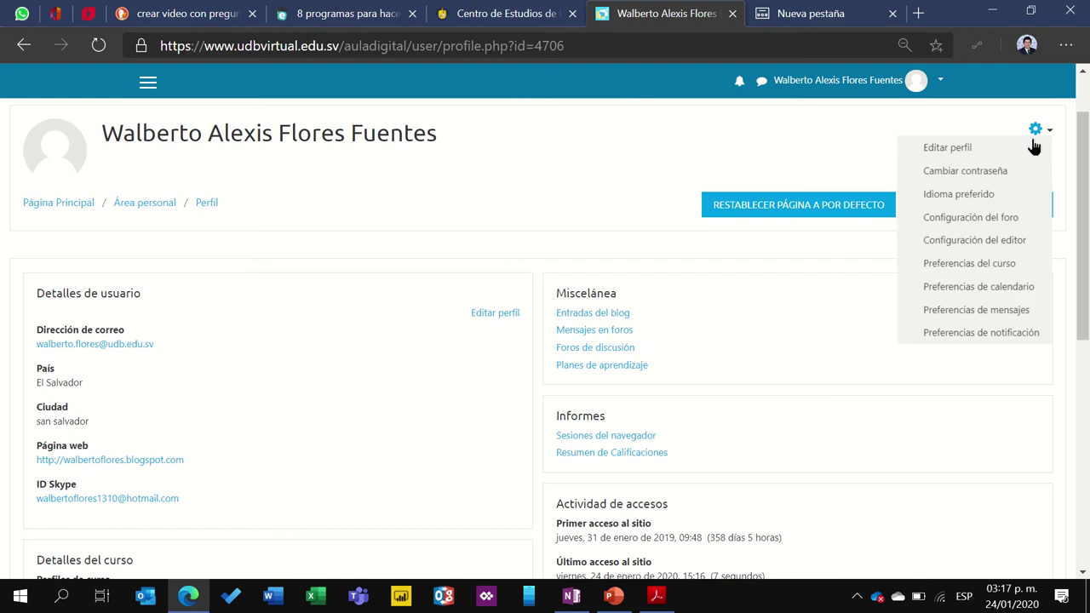
{"action": "left_click", "coordinate": [979, 177]}
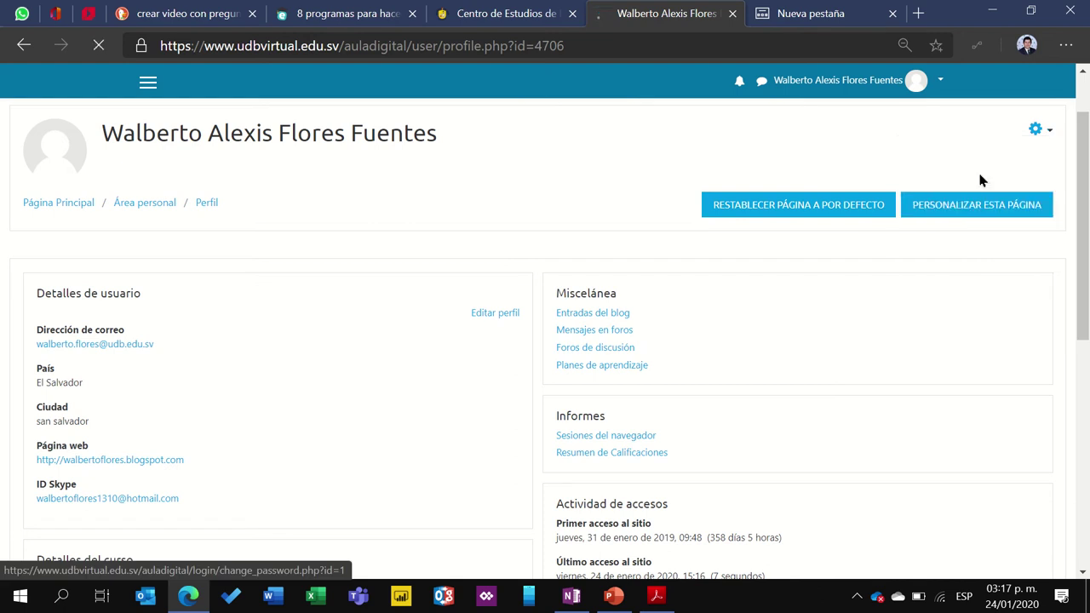
{"action": "scroll", "coordinate": [418, 366], "scroll_direction": "down", "scroll_amount": 1}
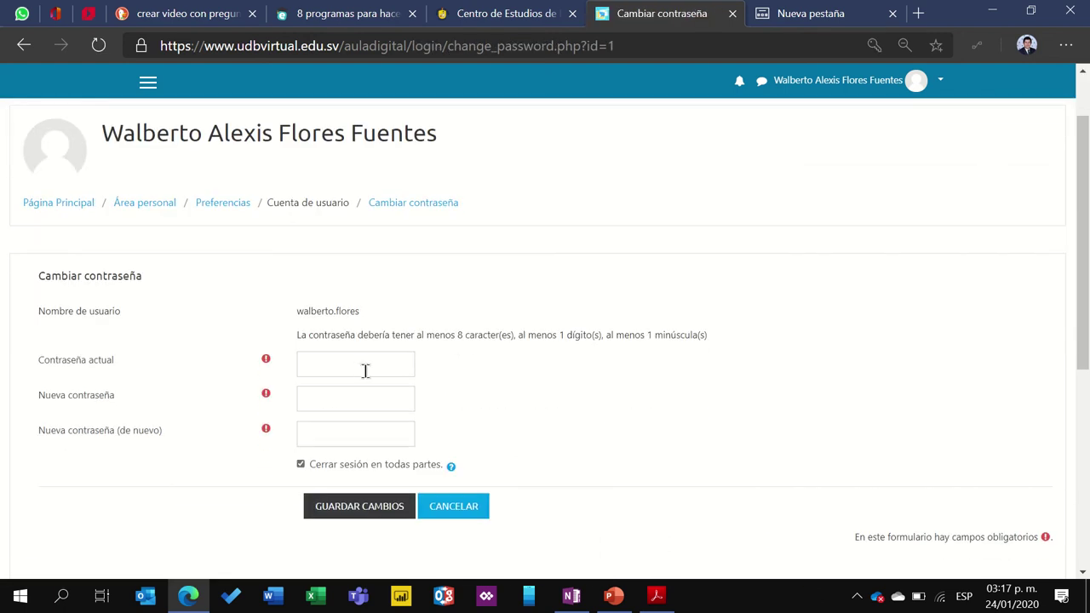
{"action": "left_click", "coordinate": [362, 369]}
{"action": "left_click", "coordinate": [350, 308]}
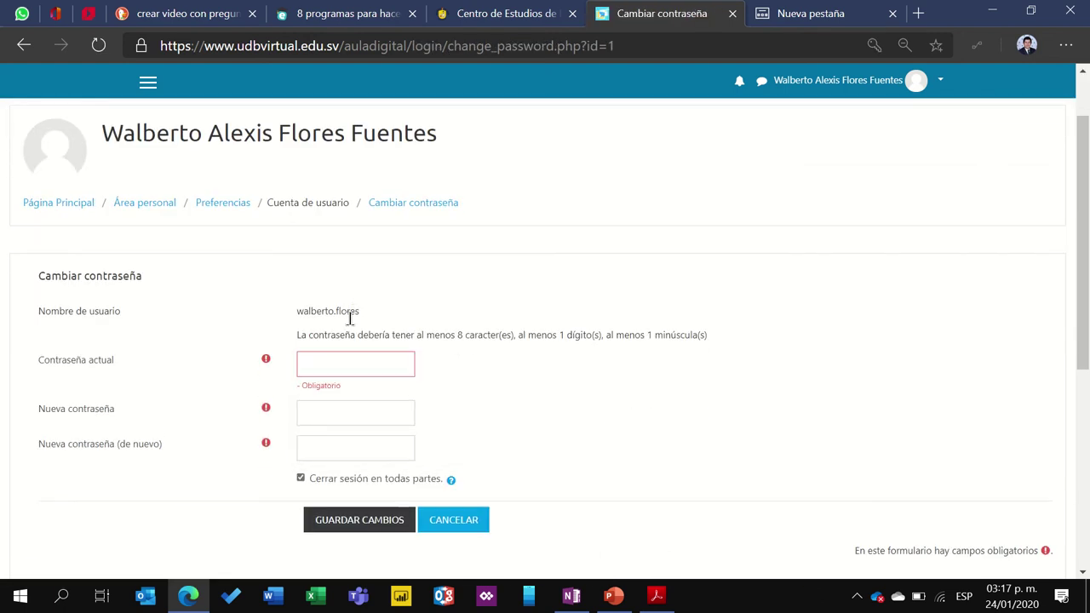
{"action": "left_click", "coordinate": [320, 414]}
{"action": "left_click", "coordinate": [333, 364]}
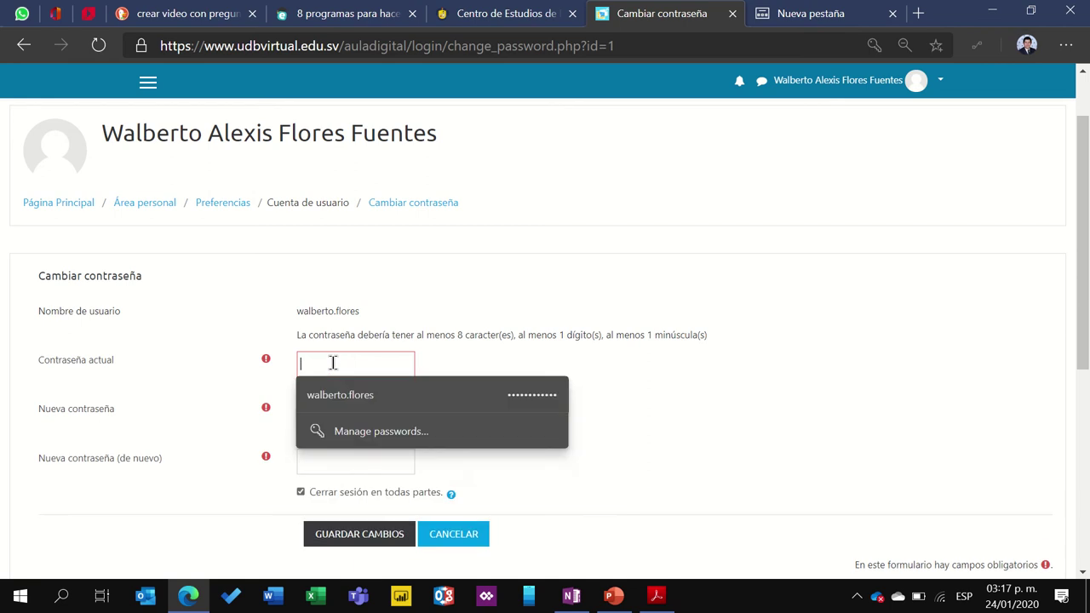
{"action": "left_click", "coordinate": [452, 331]}
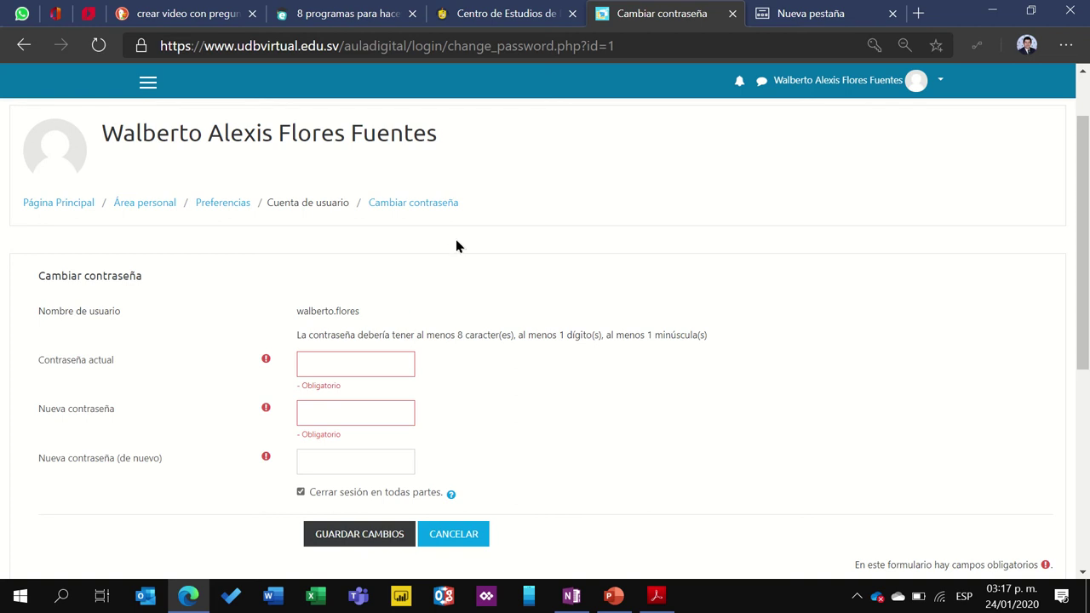
Step: Return to Página Principal through the site navigation and open the course La docencia en la formación por competencias under Mis asignaturas
{"action": "left_click", "coordinate": [144, 83]}
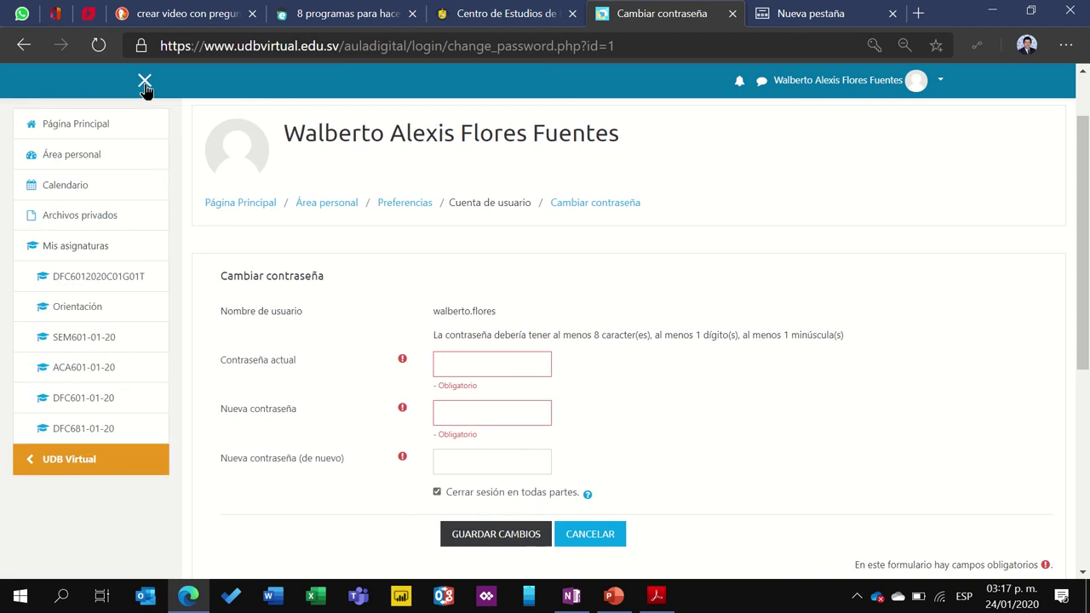
{"action": "left_click", "coordinate": [98, 124]}
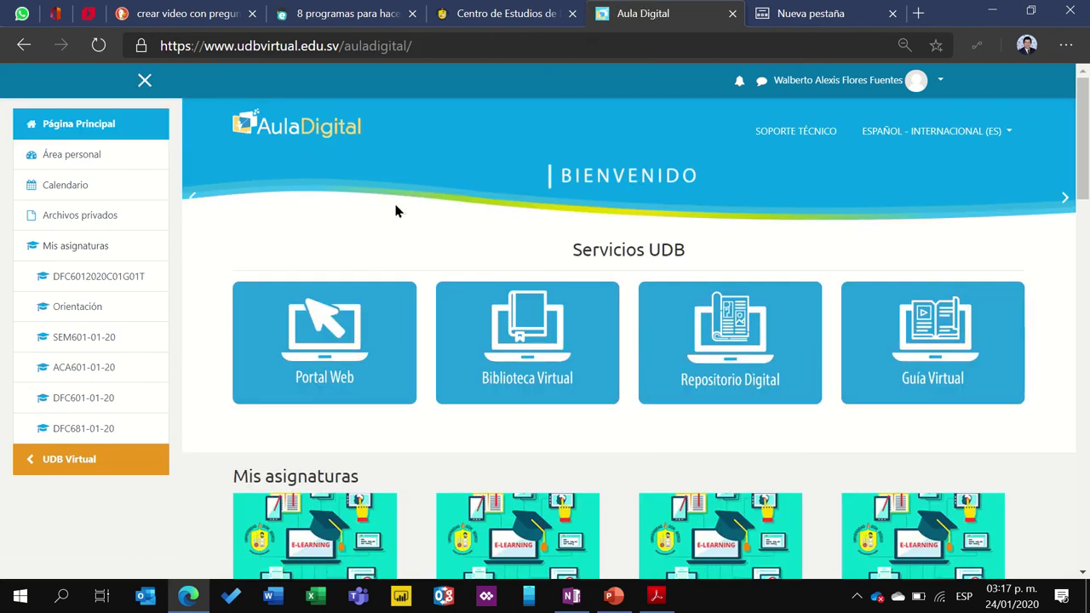
{"action": "scroll", "coordinate": [468, 205], "scroll_direction": "down", "scroll_amount": 5}
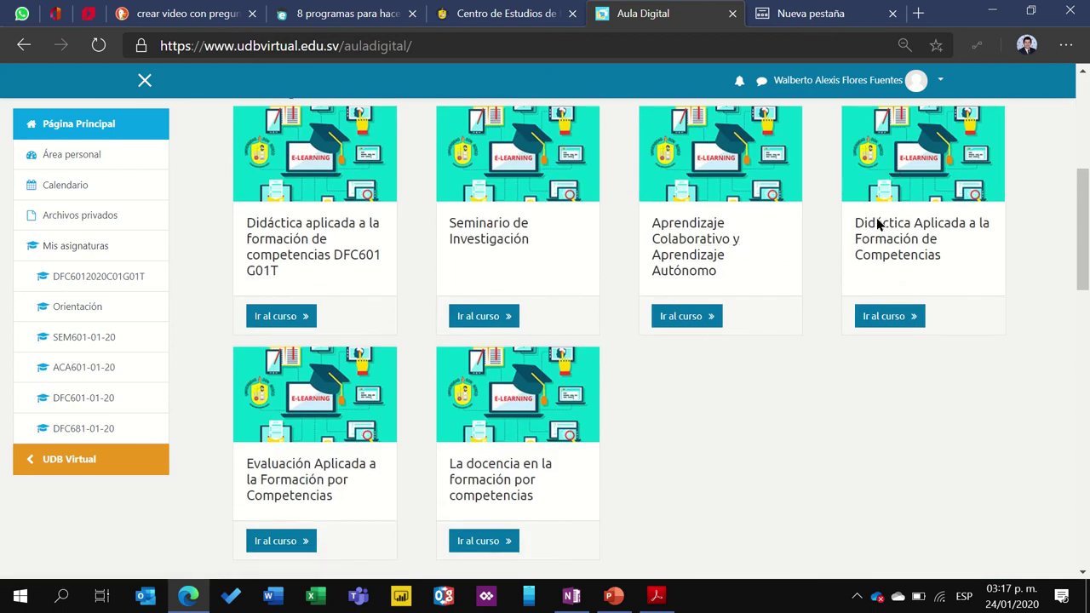
{"action": "scroll", "coordinate": [792, 348], "scroll_direction": "down", "scroll_amount": 1}
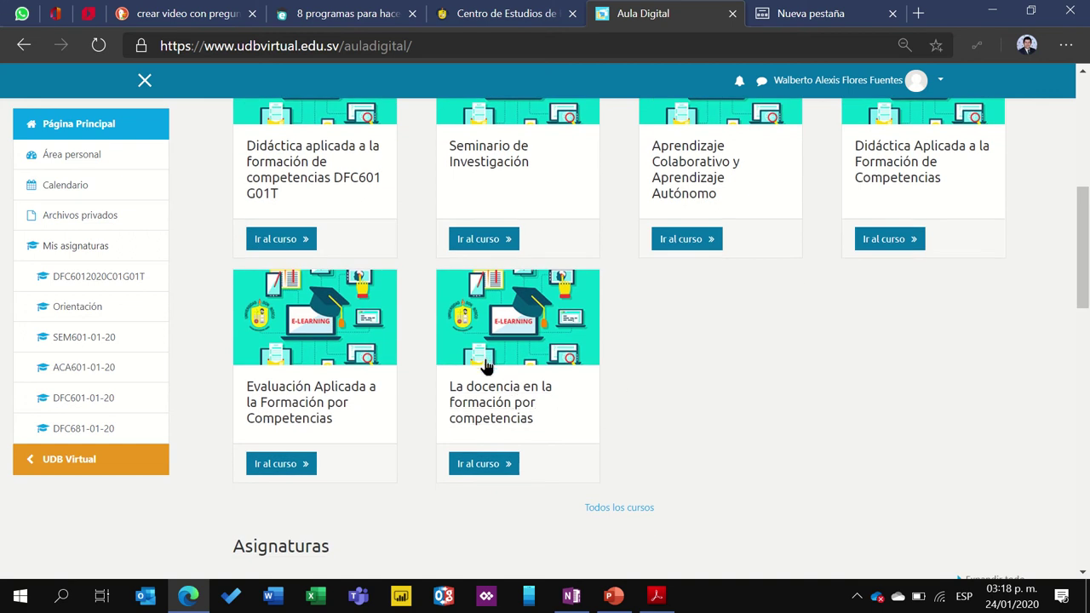
{"action": "left_click", "coordinate": [504, 414]}
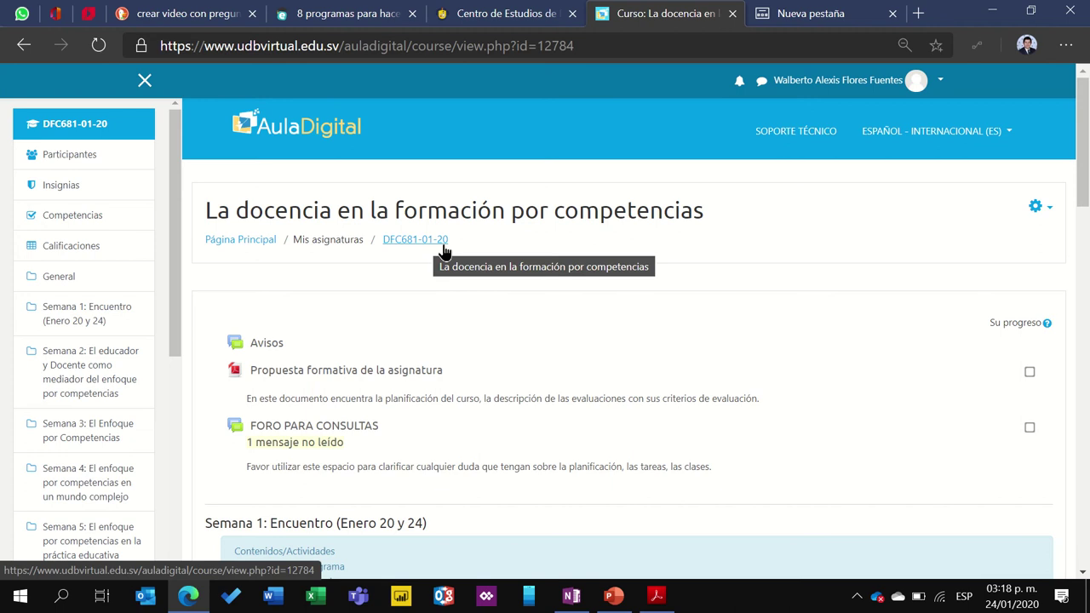
Step: Look through the course's notices, course proposal and consultation forum, plus the Semana 1 readings, forum, film link and checklist
{"action": "scroll", "coordinate": [693, 300], "scroll_direction": "down", "scroll_amount": 1}
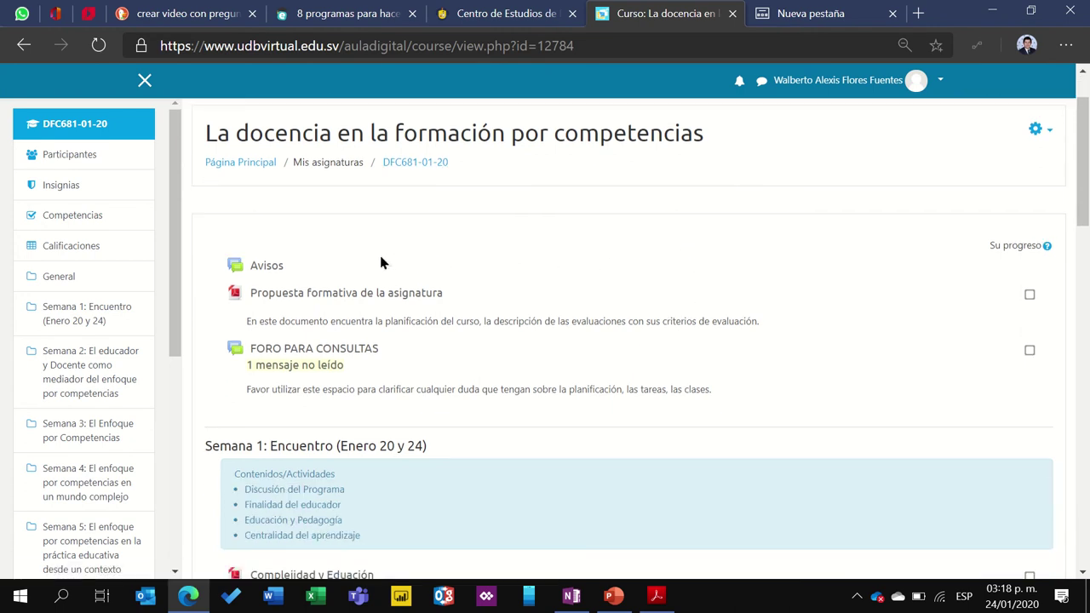
{"action": "scroll", "coordinate": [486, 225], "scroll_direction": "down", "scroll_amount": 1}
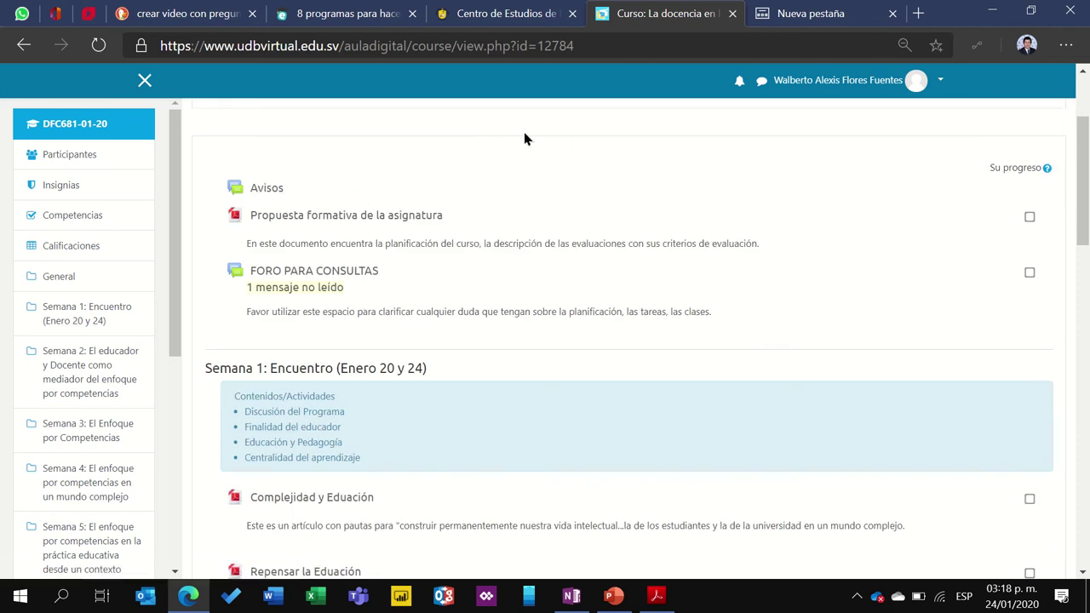
{"action": "scroll", "coordinate": [476, 213], "scroll_direction": "up", "scroll_amount": 2}
{"action": "scroll", "coordinate": [496, 234], "scroll_direction": "down", "scroll_amount": 2}
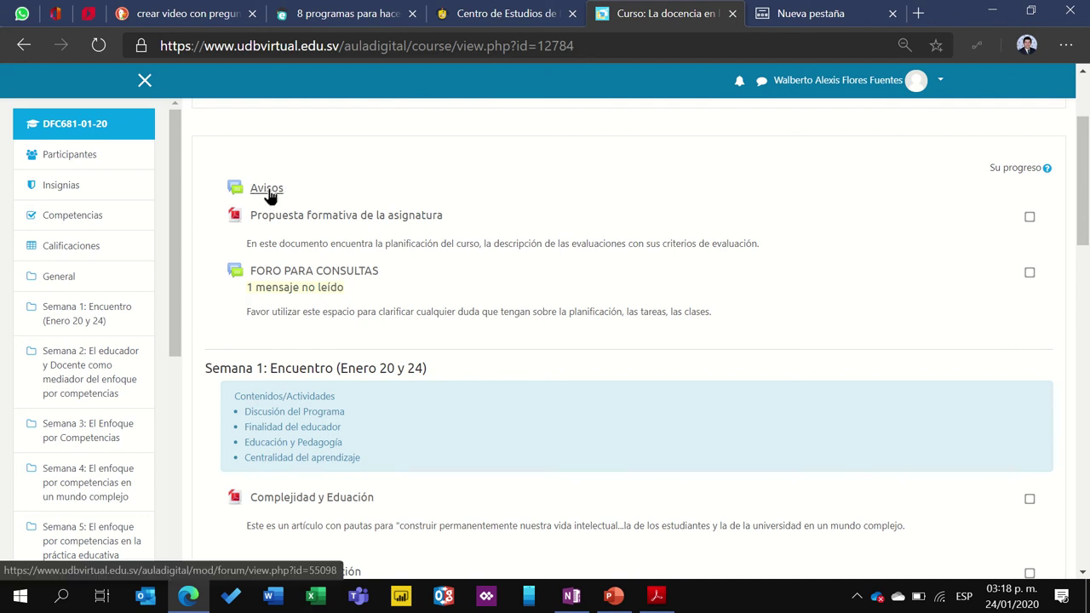
{"action": "scroll", "coordinate": [271, 196], "scroll_direction": "down", "scroll_amount": 1}
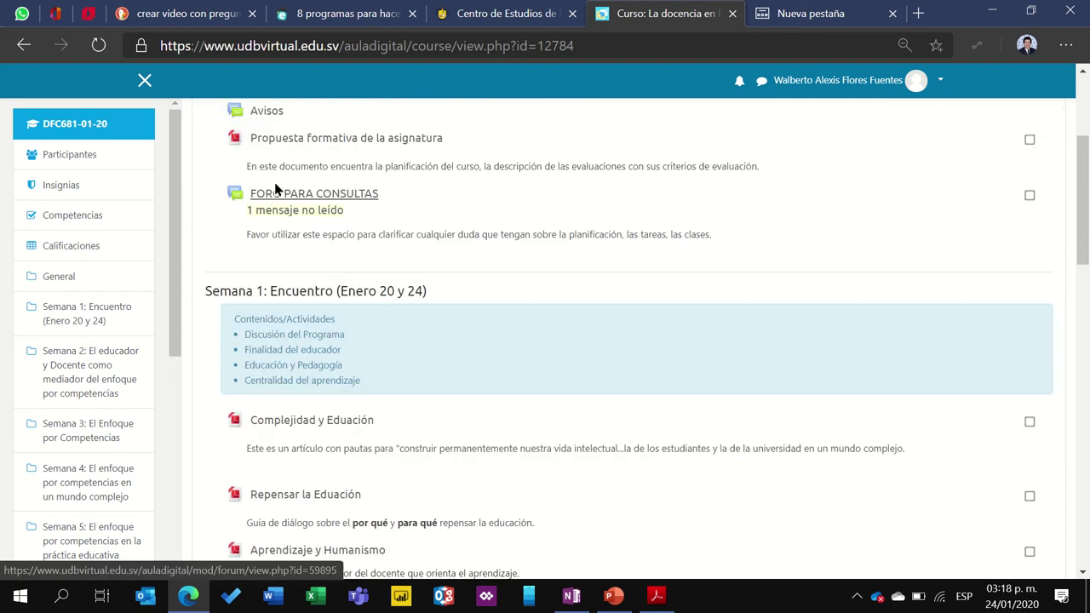
{"action": "scroll", "coordinate": [287, 213], "scroll_direction": "down", "scroll_amount": 4}
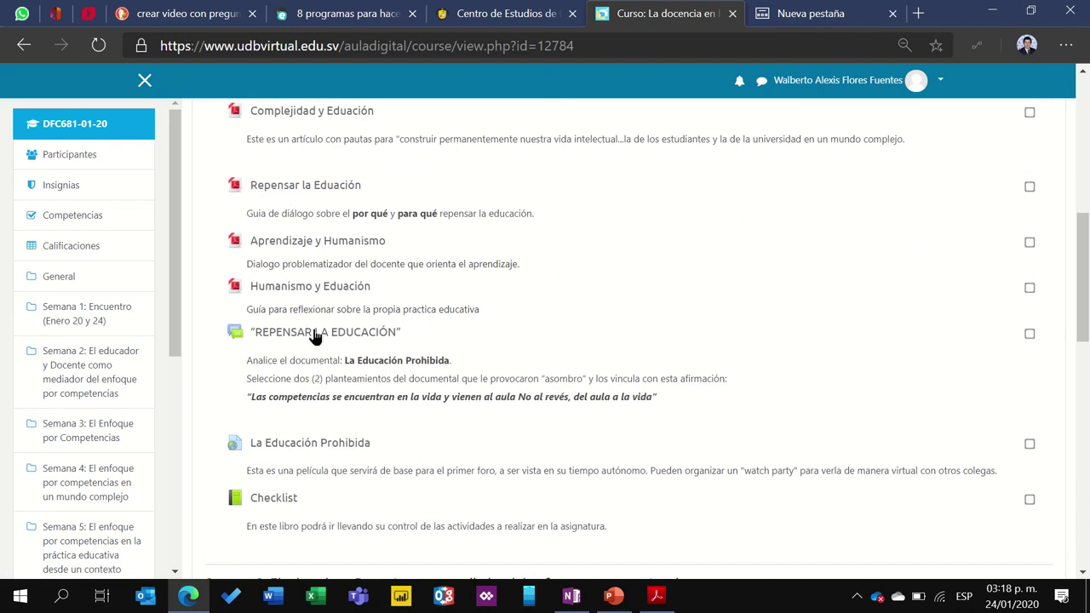
{"action": "scroll", "coordinate": [307, 368], "scroll_direction": "down", "scroll_amount": 1}
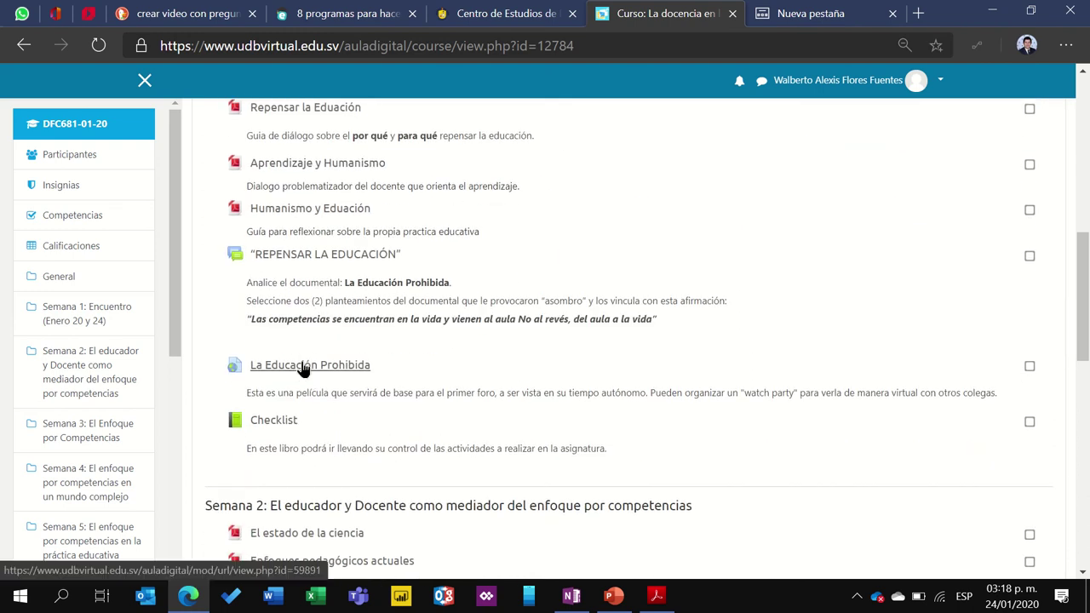
Step: Look through the course sections from Semana 2 to Semana 5 and the reading materials listed in each
{"action": "scroll", "coordinate": [304, 368], "scroll_direction": "down", "scroll_amount": 2}
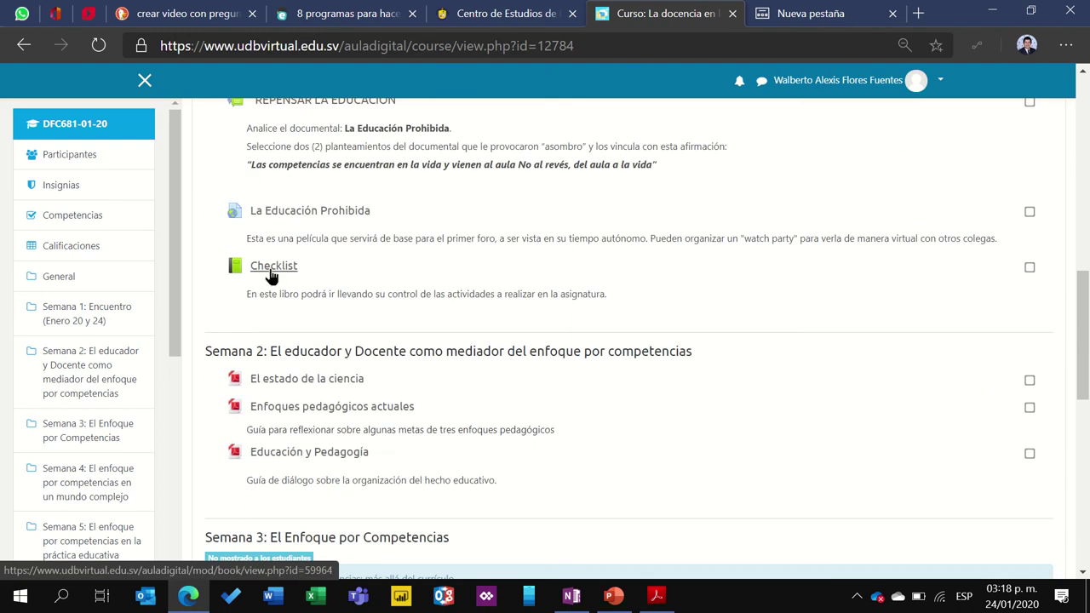
{"action": "scroll", "coordinate": [285, 294], "scroll_direction": "down", "scroll_amount": 6}
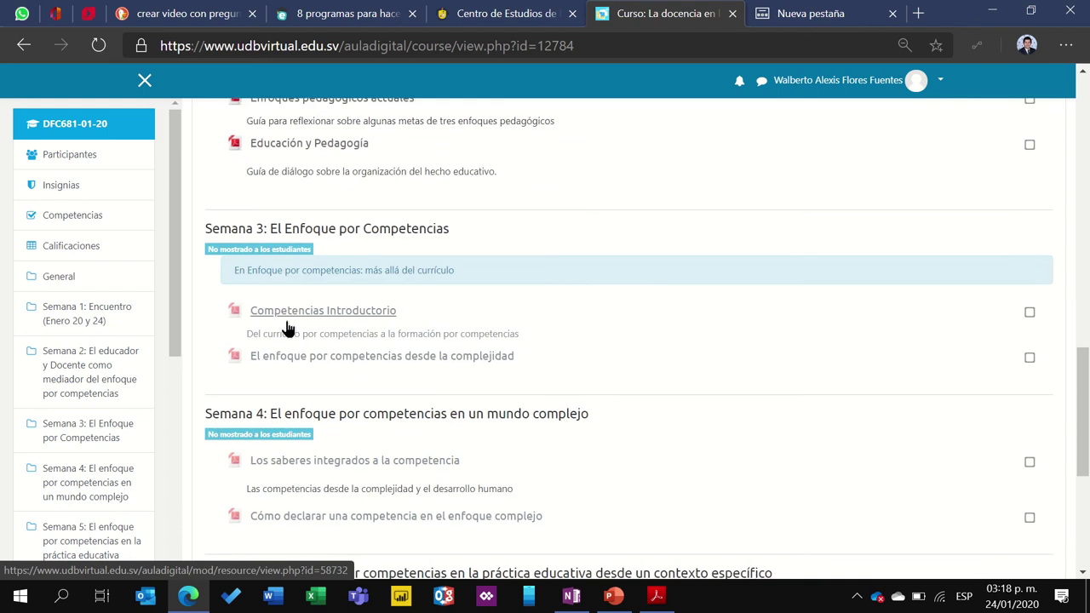
{"action": "scroll", "coordinate": [287, 329], "scroll_direction": "down", "scroll_amount": 1}
{"action": "scroll", "coordinate": [477, 334], "scroll_direction": "up", "scroll_amount": 1}
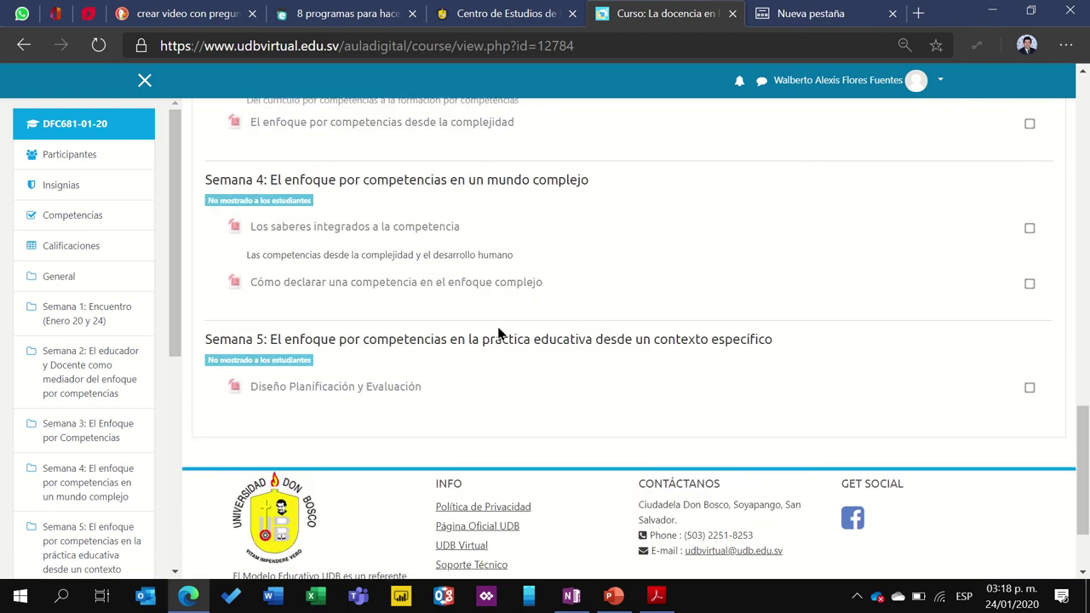
{"action": "scroll", "coordinate": [586, 367], "scroll_direction": "up", "scroll_amount": 7}
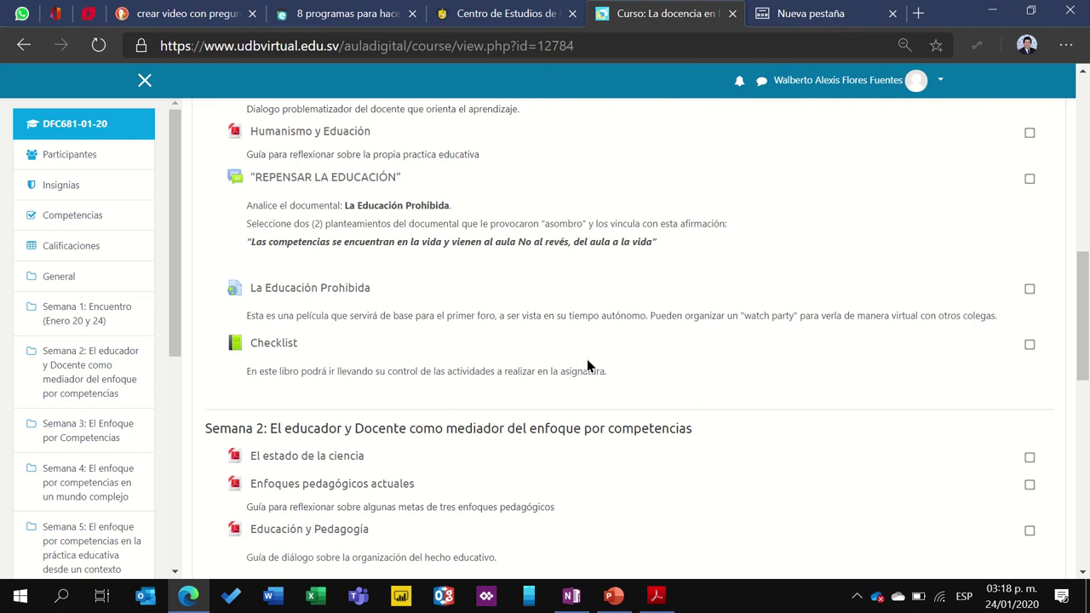
{"action": "scroll", "coordinate": [587, 358], "scroll_direction": "down", "scroll_amount": 3}
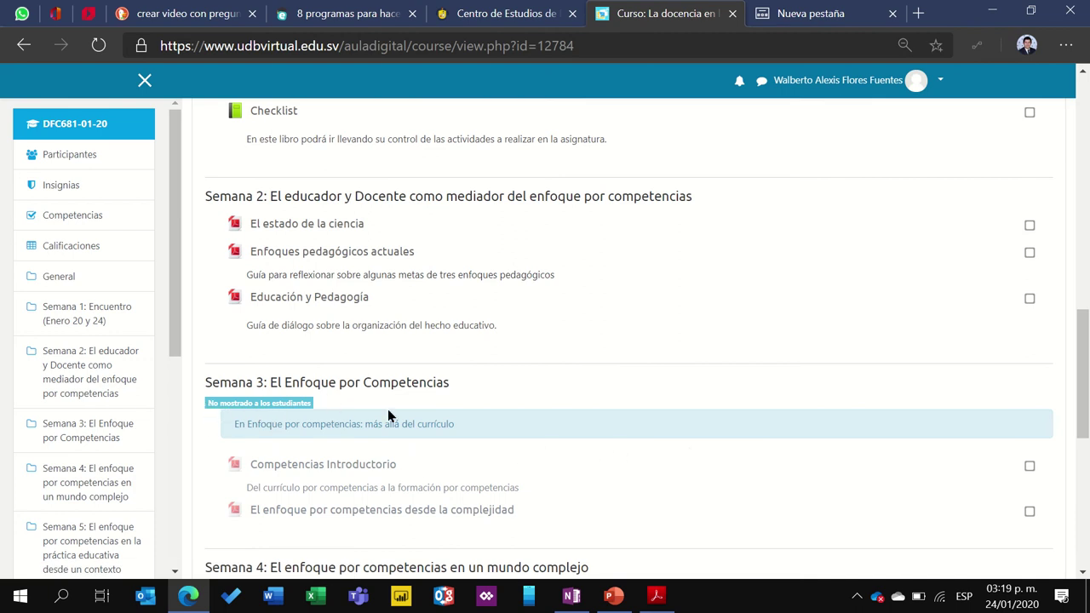
{"action": "scroll", "coordinate": [567, 392], "scroll_direction": "up", "scroll_amount": 2}
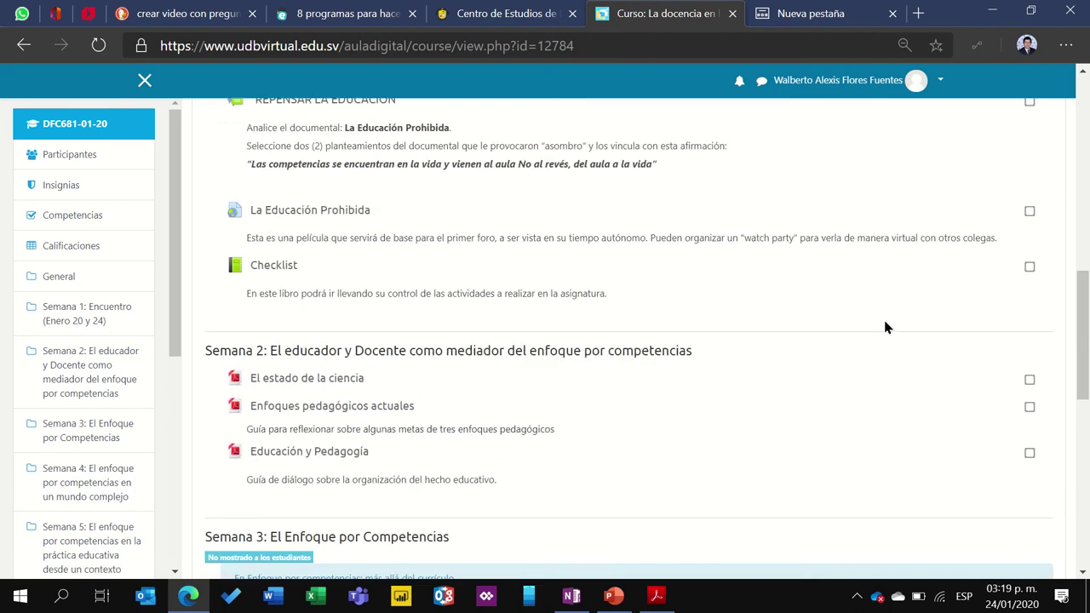
{"action": "scroll", "coordinate": [851, 339], "scroll_direction": "up", "scroll_amount": 6}
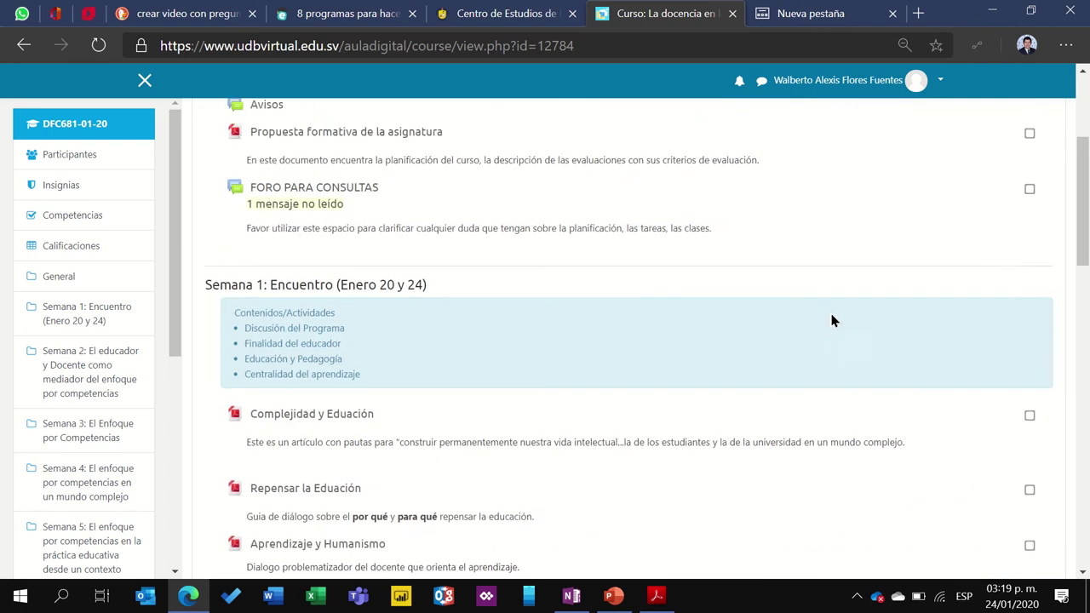
Step: Open the Semana 1 forum "REPENSAR LA EDUCACIÓN" and read its topic Preguntas para guiar el diálogo en el foro
{"action": "scroll", "coordinate": [772, 341], "scroll_direction": "up", "scroll_amount": 2}
{"action": "scroll", "coordinate": [666, 333], "scroll_direction": "down", "scroll_amount": 3}
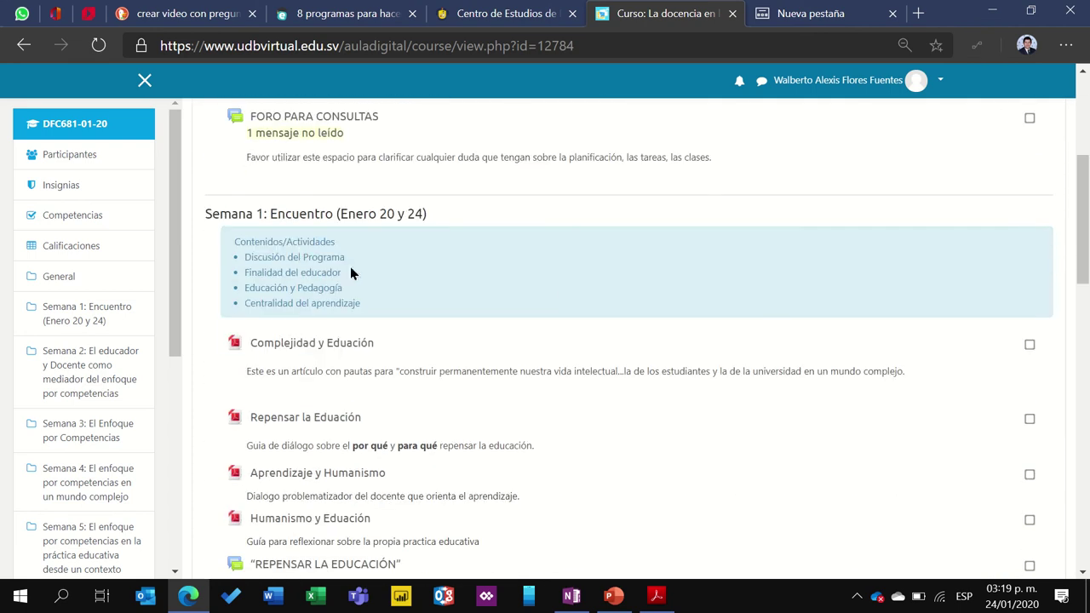
{"action": "scroll", "coordinate": [341, 253], "scroll_direction": "down", "scroll_amount": 1}
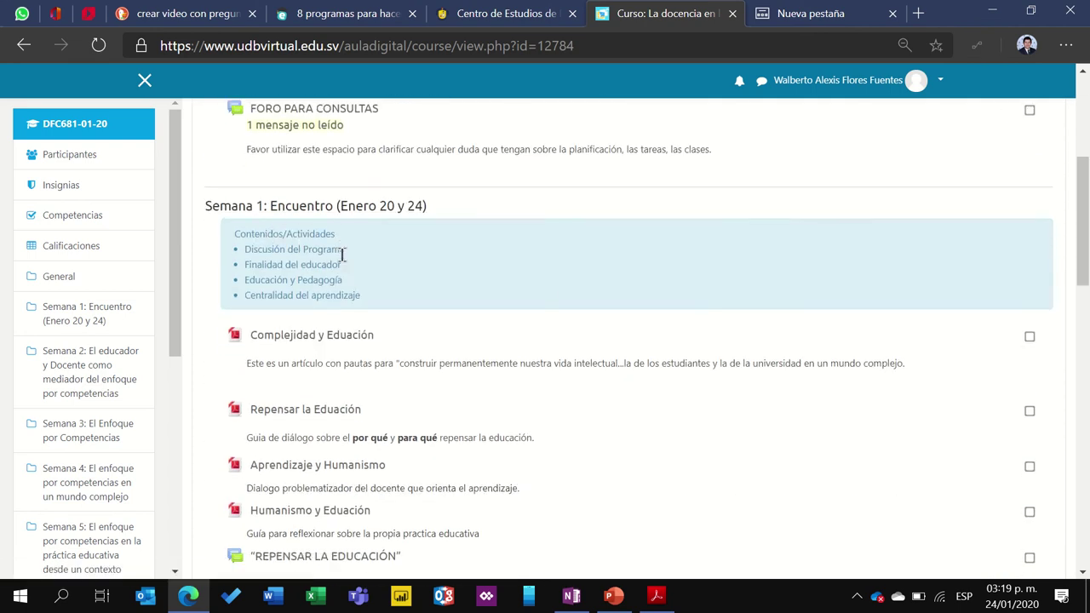
{"action": "scroll", "coordinate": [308, 339], "scroll_direction": "down", "scroll_amount": 1}
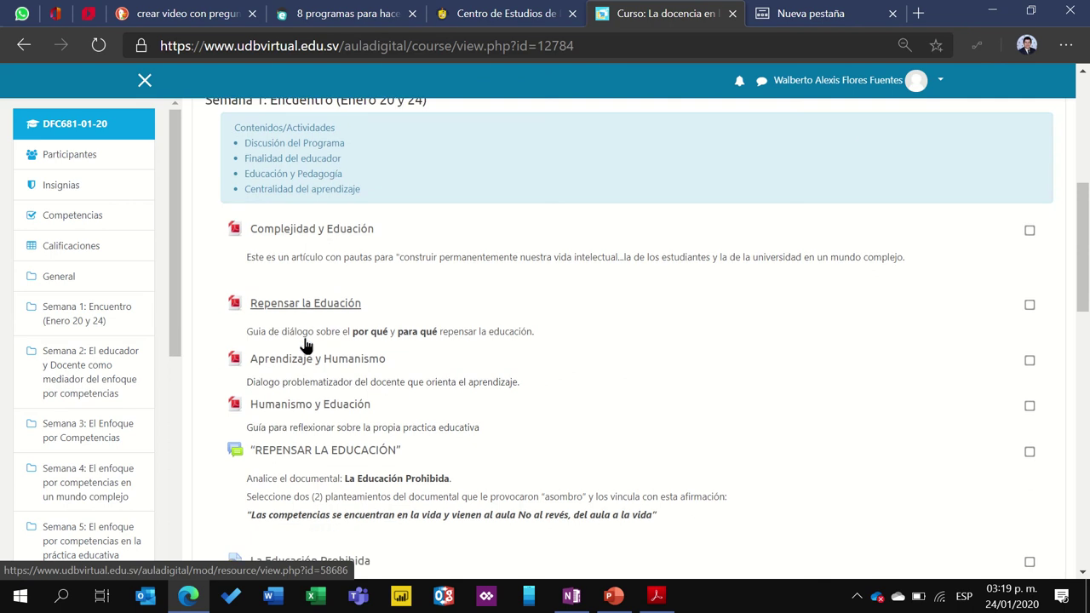
{"action": "scroll", "coordinate": [307, 341], "scroll_direction": "down", "scroll_amount": 1}
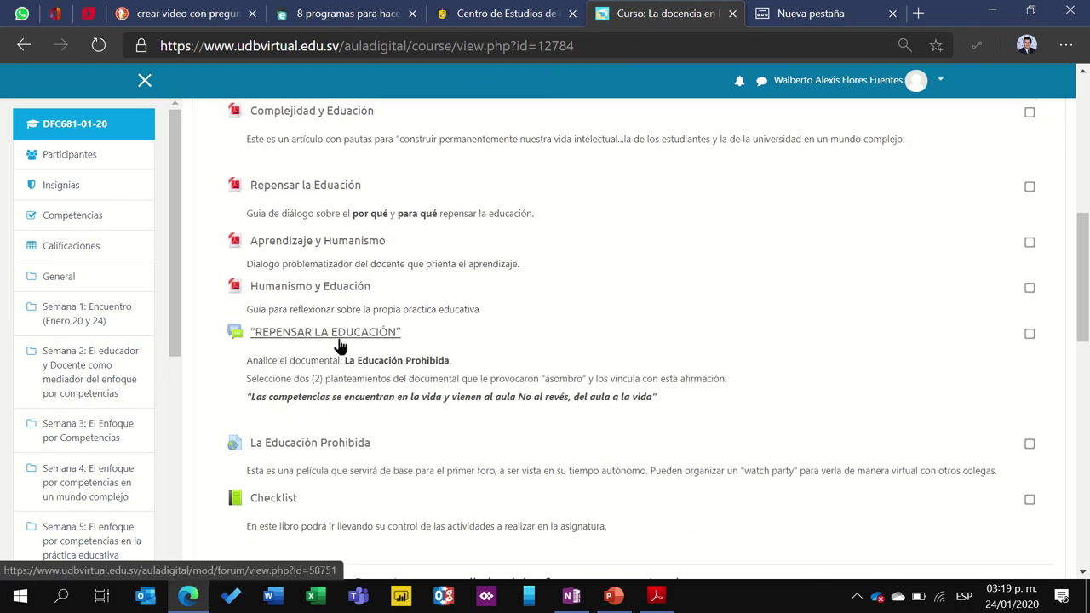
{"action": "left_click", "coordinate": [339, 339]}
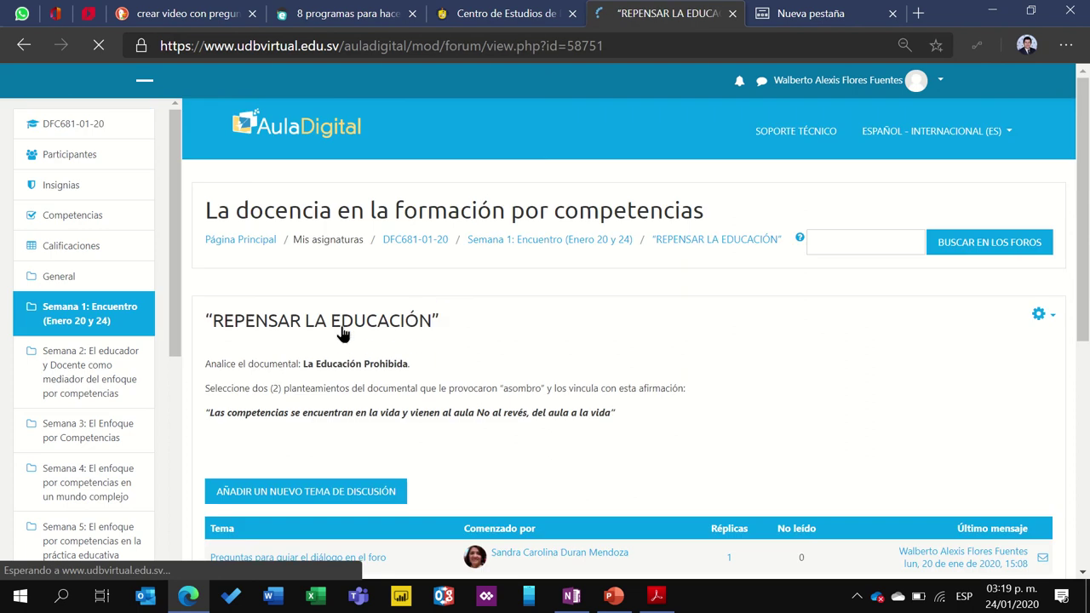
{"action": "scroll", "coordinate": [669, 280], "scroll_direction": "down", "scroll_amount": 2}
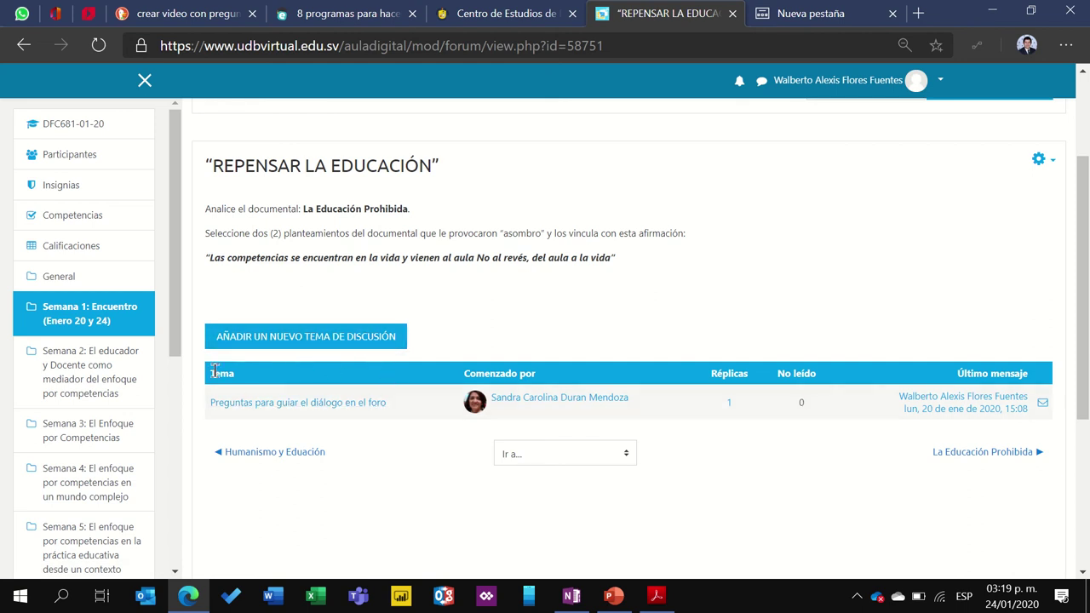
{"action": "left_click", "coordinate": [240, 404]}
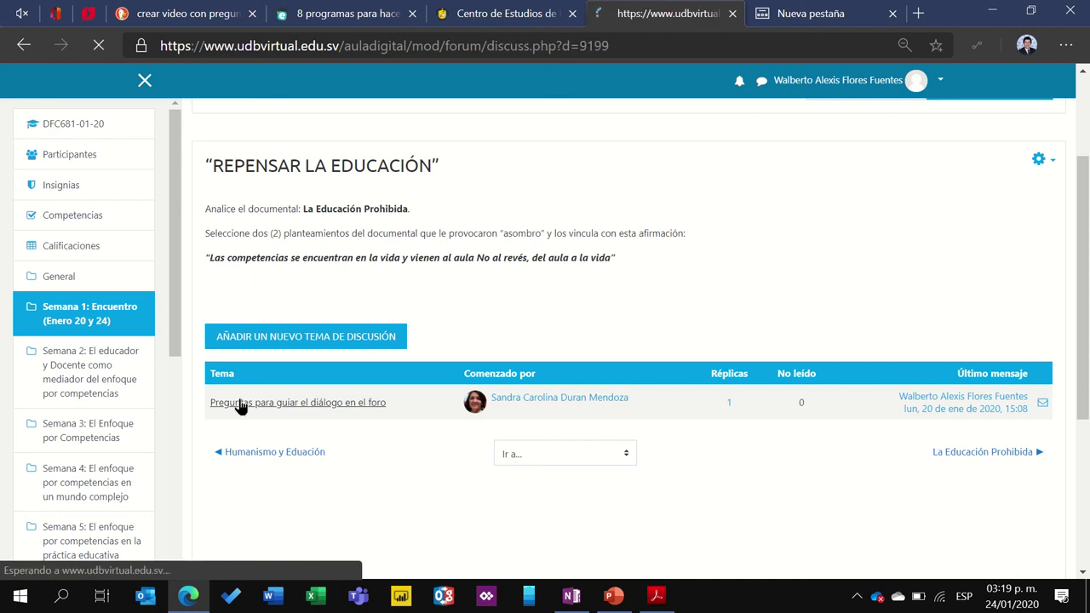
{"action": "scroll", "coordinate": [377, 318], "scroll_direction": "down", "scroll_amount": 3}
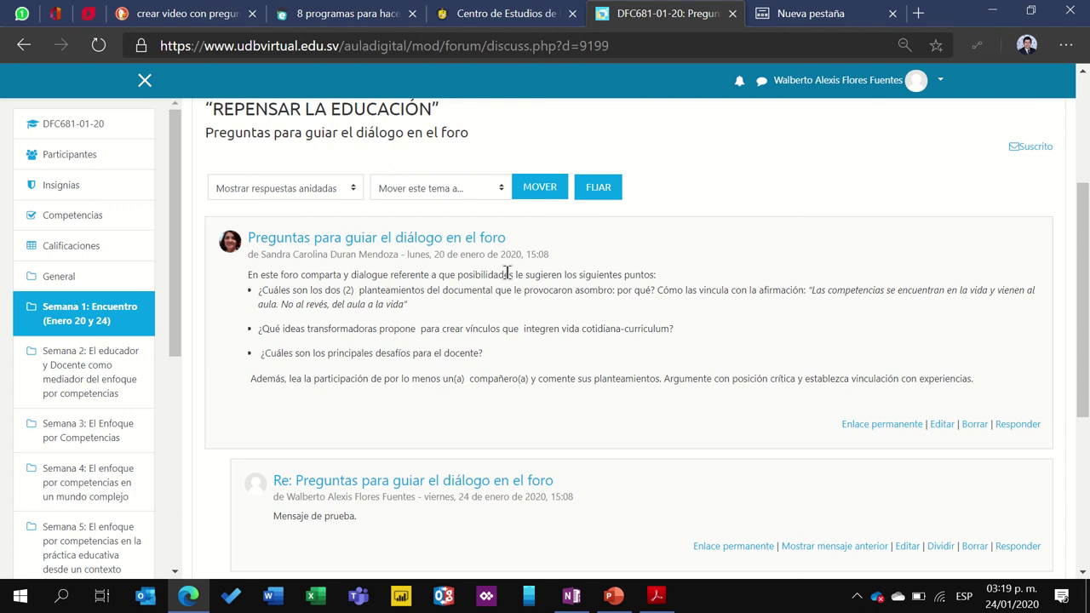
Step: Open a reply to the guiding-questions post, inspect its message, attachment and tag fields, and cancel the reply
{"action": "scroll", "coordinate": [525, 275], "scroll_direction": "down", "scroll_amount": 2}
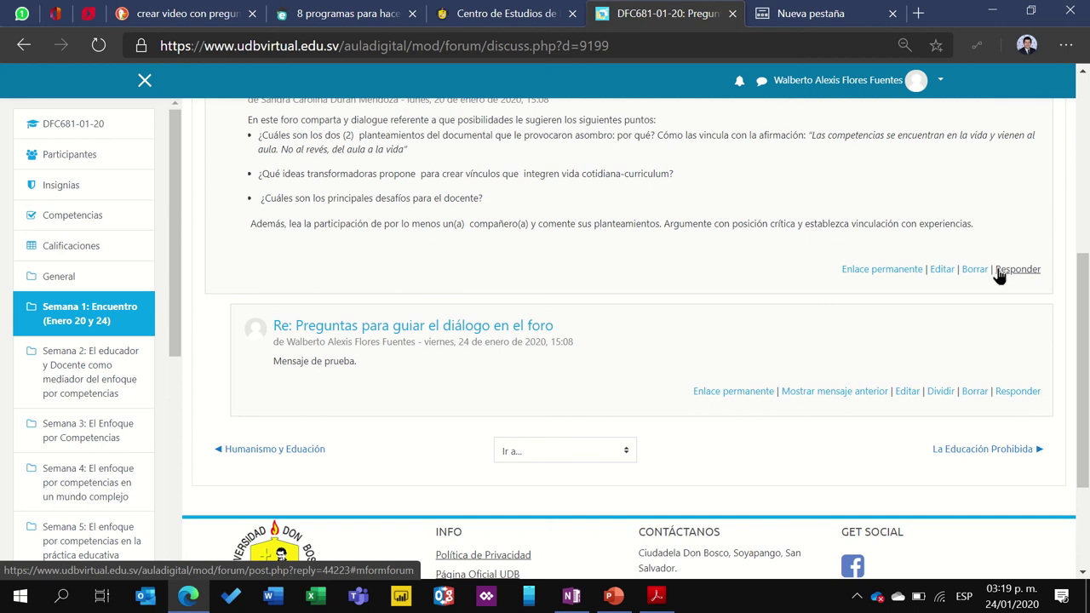
{"action": "left_click", "coordinate": [1000, 274]}
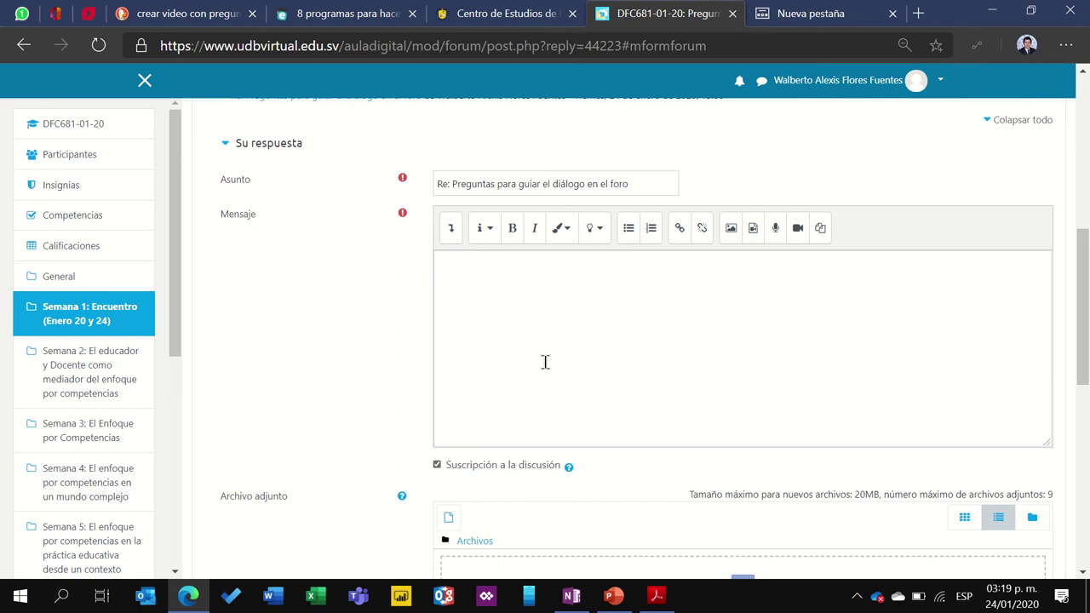
{"action": "scroll", "coordinate": [545, 362], "scroll_direction": "down", "scroll_amount": 4}
{"action": "scroll", "coordinate": [528, 371], "scroll_direction": "down", "scroll_amount": 2}
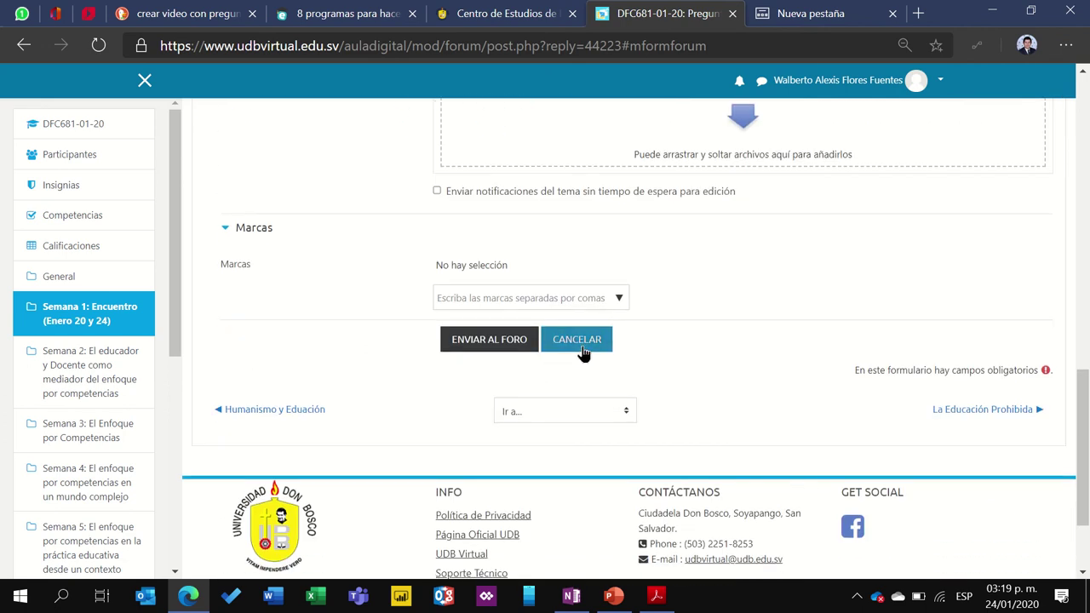
{"action": "left_click", "coordinate": [584, 347]}
{"action": "scroll", "coordinate": [582, 345], "scroll_direction": "down", "scroll_amount": 5}
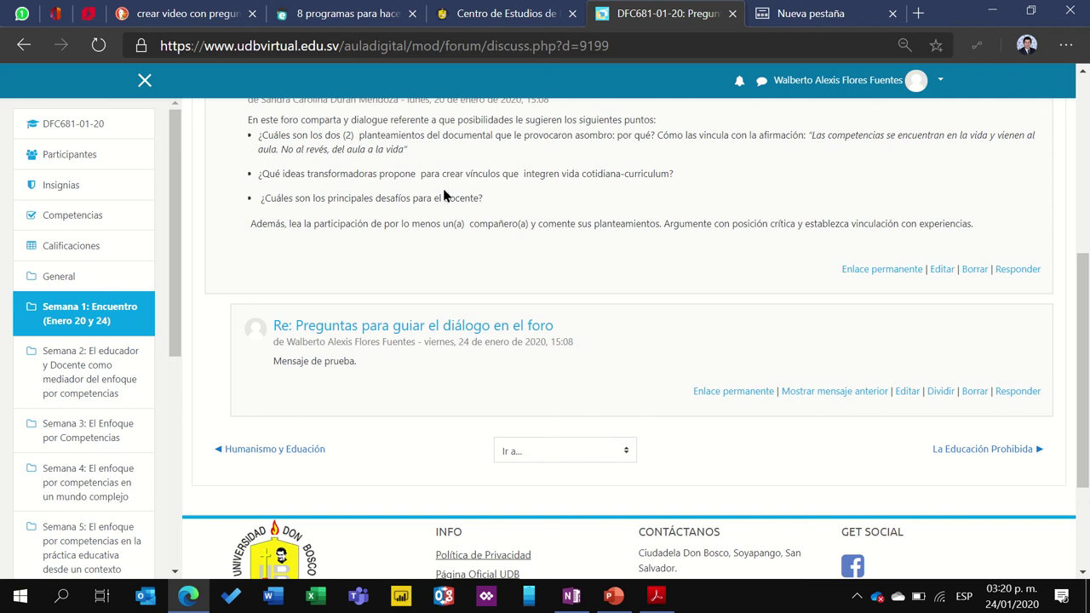
Step: Copy the three guiding questions from the original post and paste them into the message of a new reply
{"action": "scroll", "coordinate": [476, 326], "scroll_direction": "up", "scroll_amount": 1}
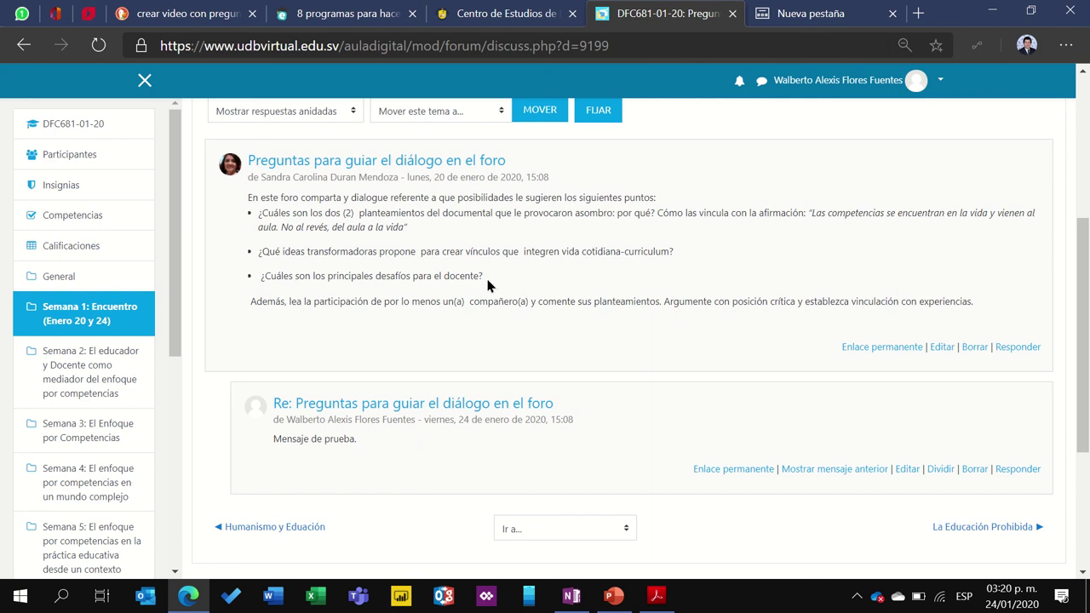
{"action": "left_click_drag", "start_coordinate": [484, 278], "coordinate": [259, 218]}
{"action": "key", "text": "ctrl+c"}
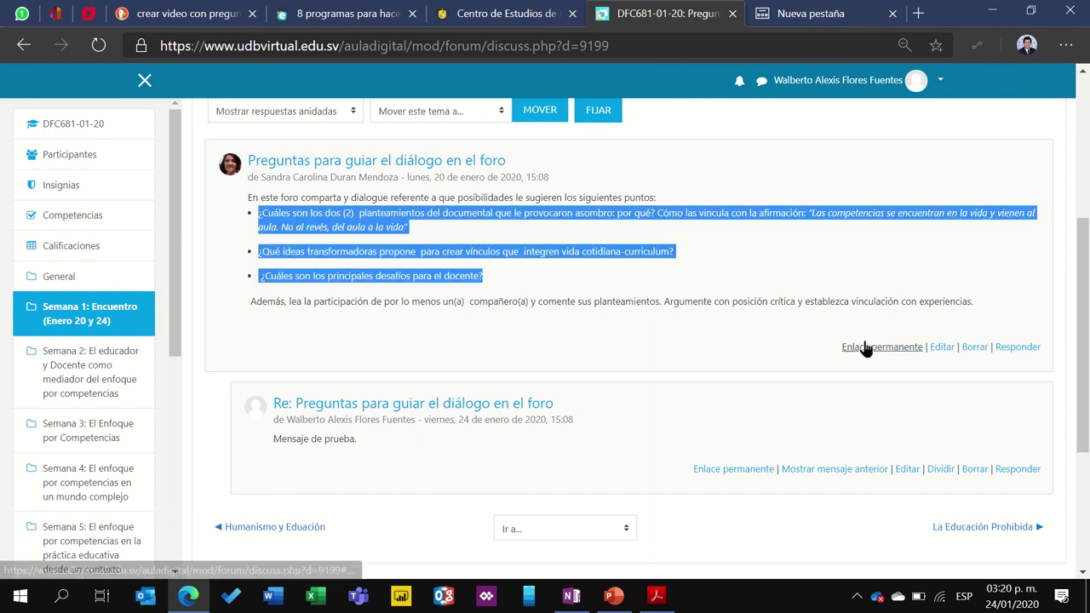
{"action": "left_click", "coordinate": [1003, 351]}
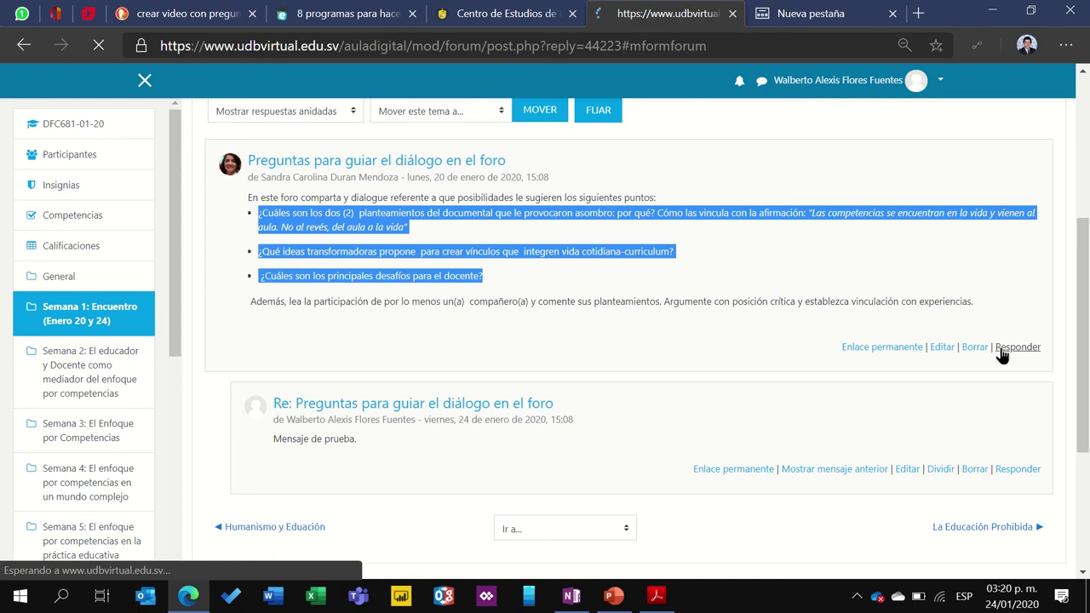
{"action": "key", "text": "ctrl+v"}
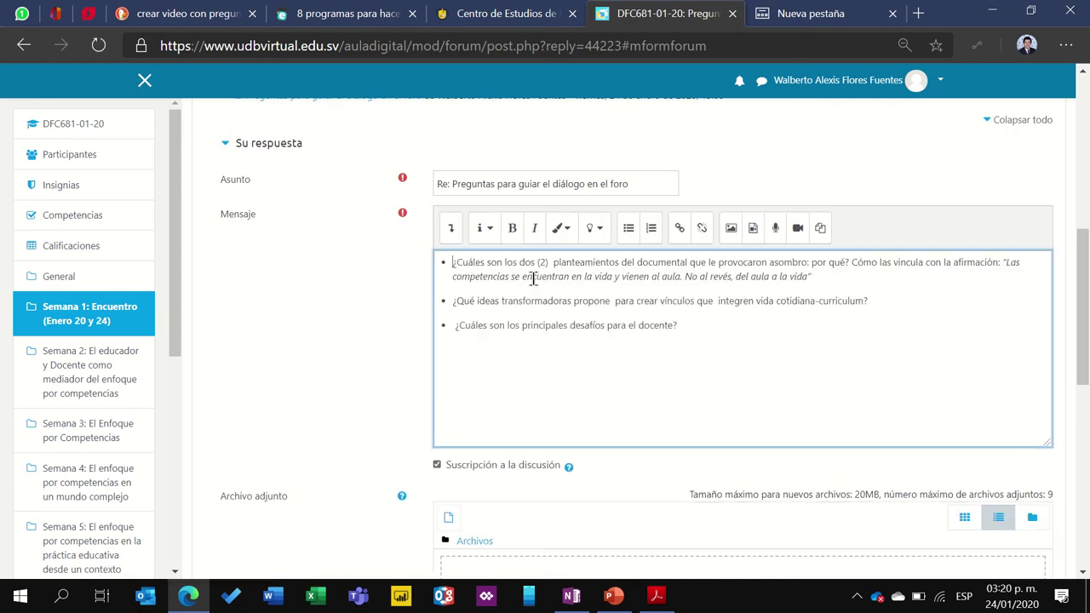
Step: Insert an unbulleted line below the first question, show the editor's extra formatting options, and write "Esta es mi respuesta." on that line
{"action": "left_click_drag", "start_coordinate": [828, 276], "coordinate": [855, 264]}
{"action": "left_click", "coordinate": [841, 280]}
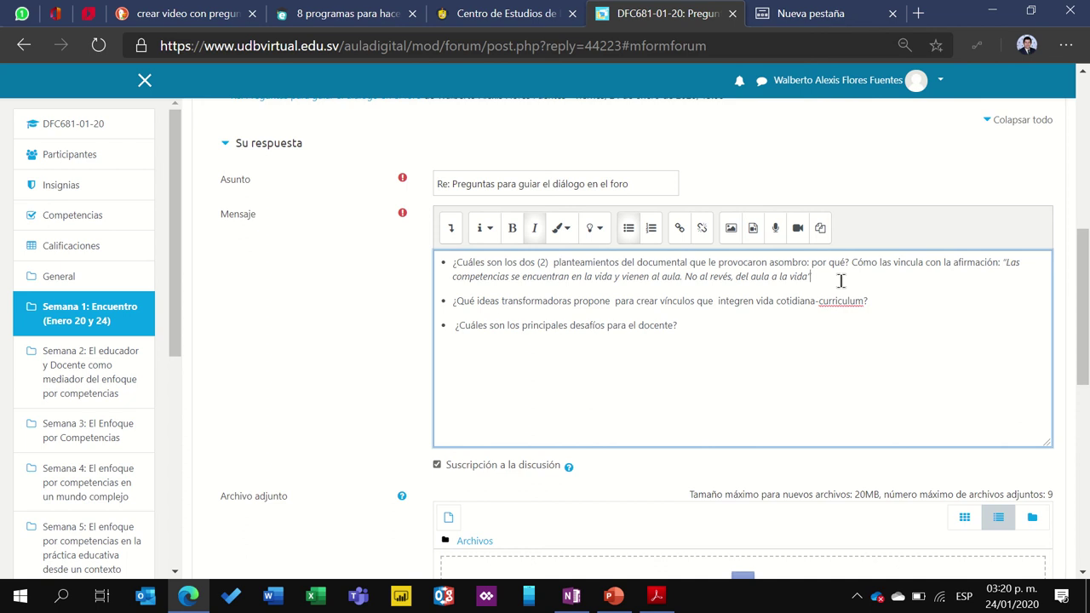
{"action": "key", "text": "Return"}
{"action": "key", "text": "BackSpace"}
{"action": "key", "text": "Return"}
{"action": "key", "text": "Return"}
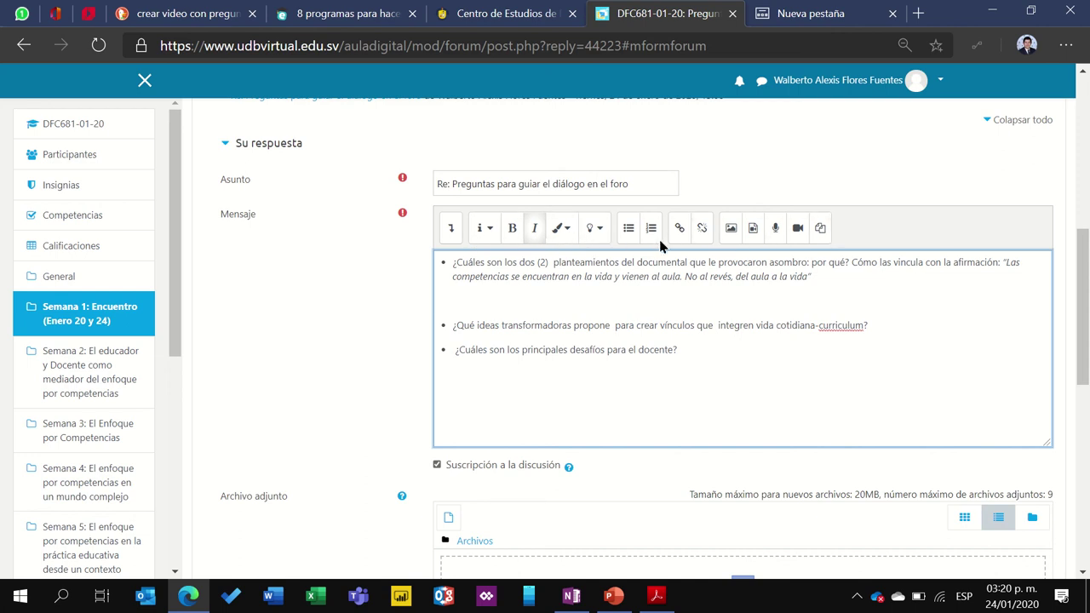
{"action": "left_click", "coordinate": [453, 230]}
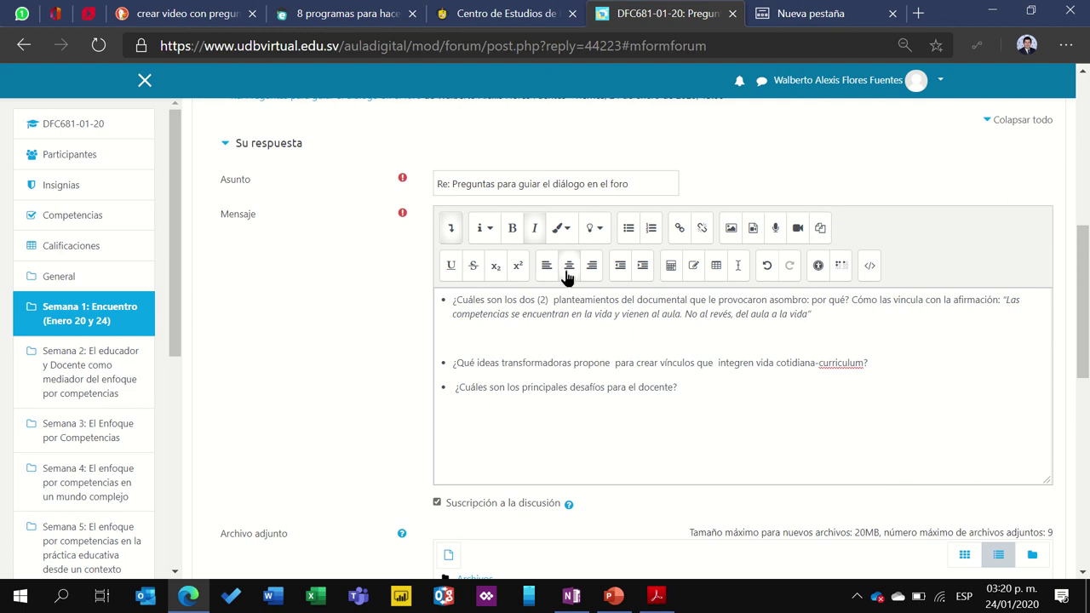
{"action": "left_click", "coordinate": [479, 343]}
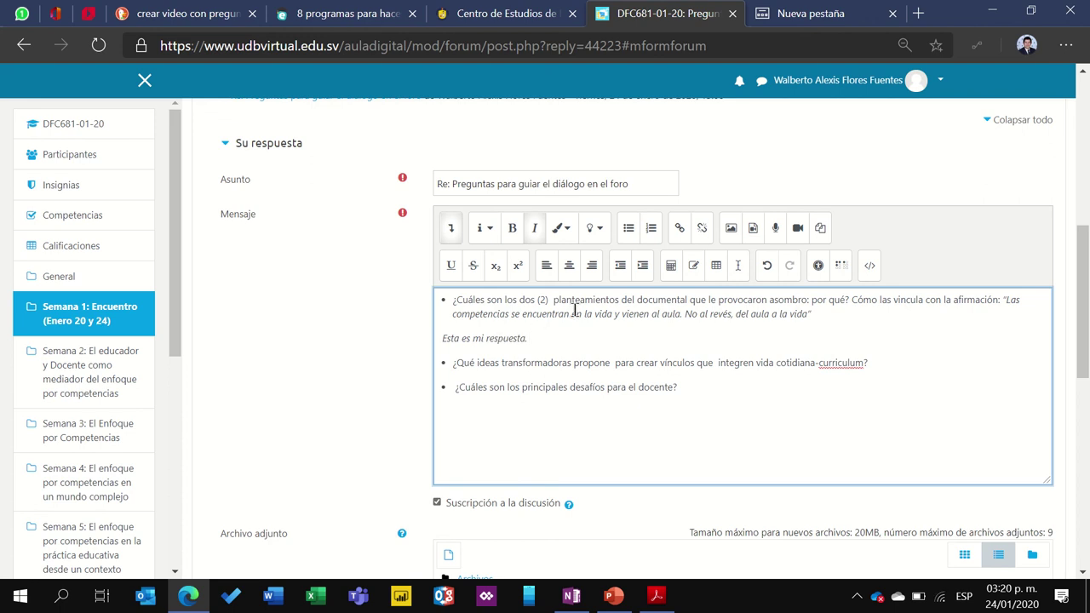
Step: Set the text colour of the first question in the reply to blue, leaving the answer line uncoloured
{"action": "left_click_drag", "start_coordinate": [840, 312], "coordinate": [436, 300]}
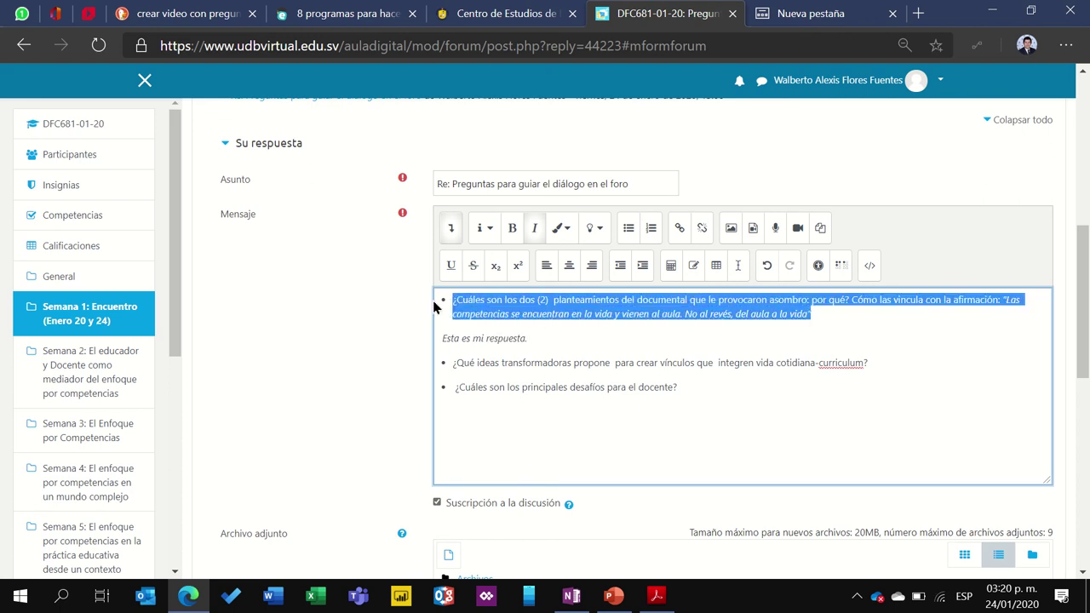
{"action": "left_click", "coordinate": [566, 231]}
{"action": "left_click", "coordinate": [561, 333]}
{"action": "left_click", "coordinate": [607, 340]}
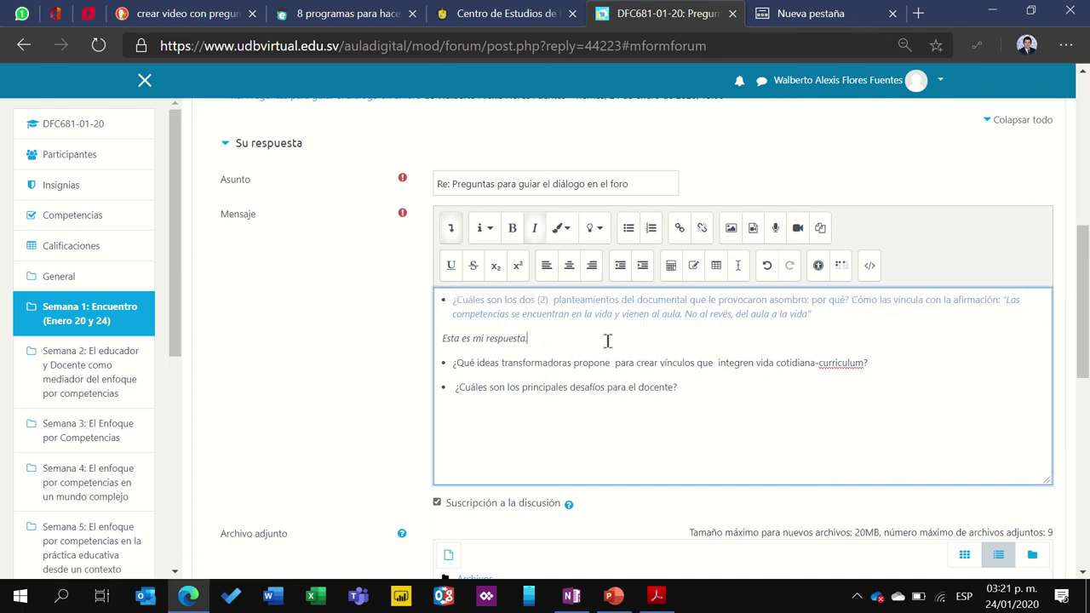
{"action": "left_click_drag", "start_coordinate": [805, 314], "coordinate": [432, 315]}
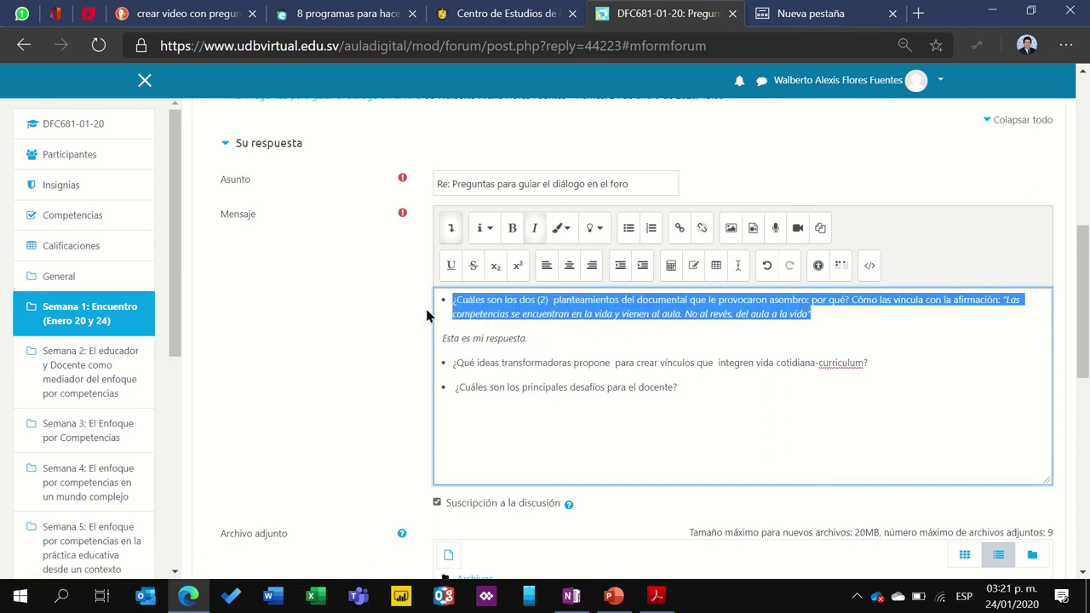
{"action": "left_click", "coordinate": [567, 232]}
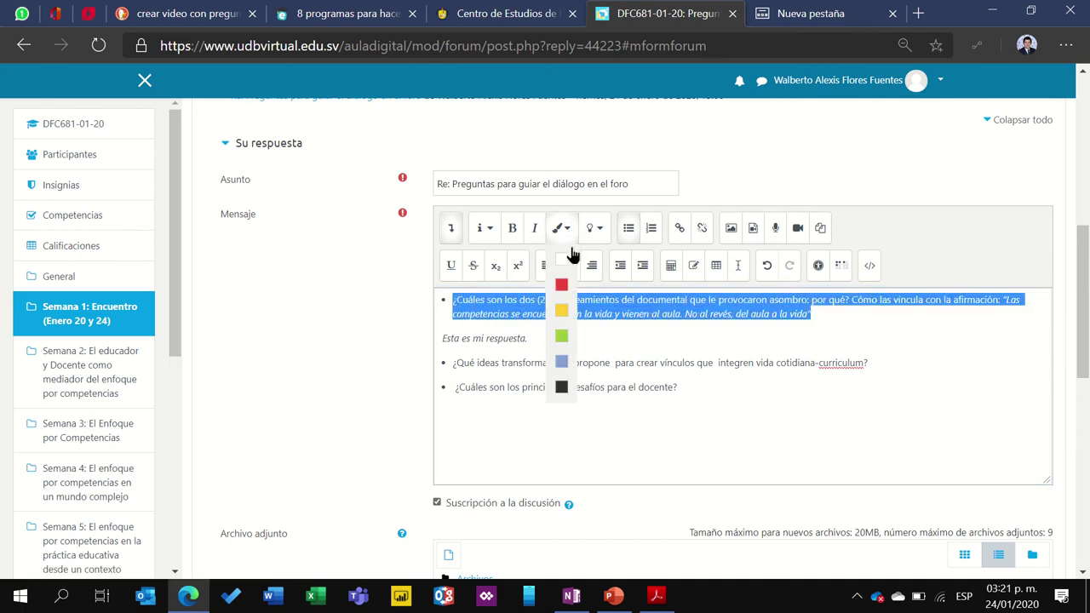
{"action": "left_click", "coordinate": [562, 362]}
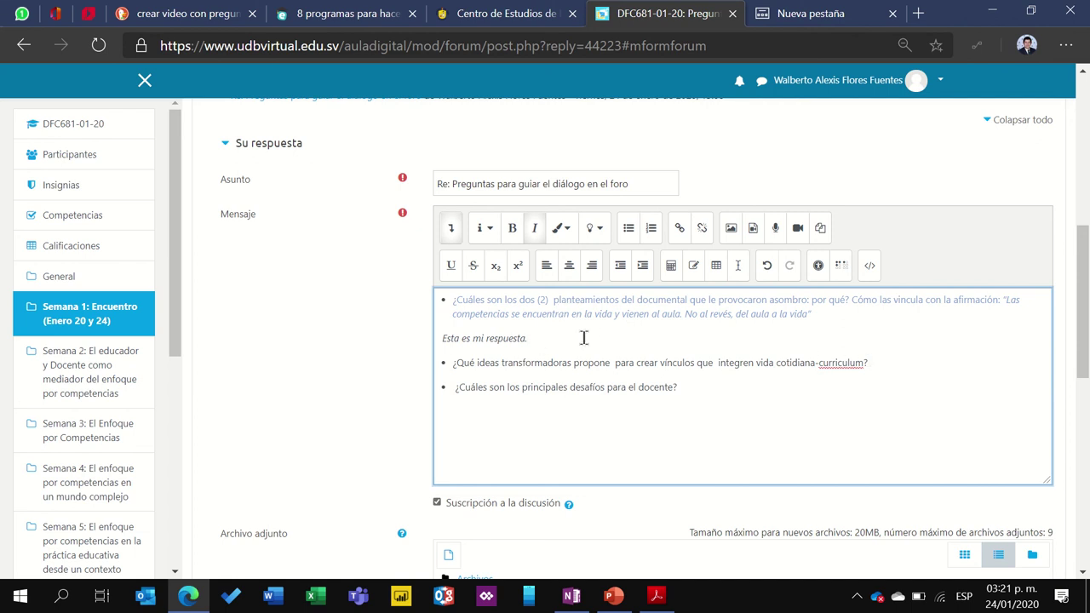
{"action": "key", "text": "ctrl+z"}
Step: Submit the reply to the "REPENSAR LA EDUCACIÓN" forum without attachments or tags
{"action": "scroll", "coordinate": [584, 338], "scroll_direction": "down", "scroll_amount": 5}
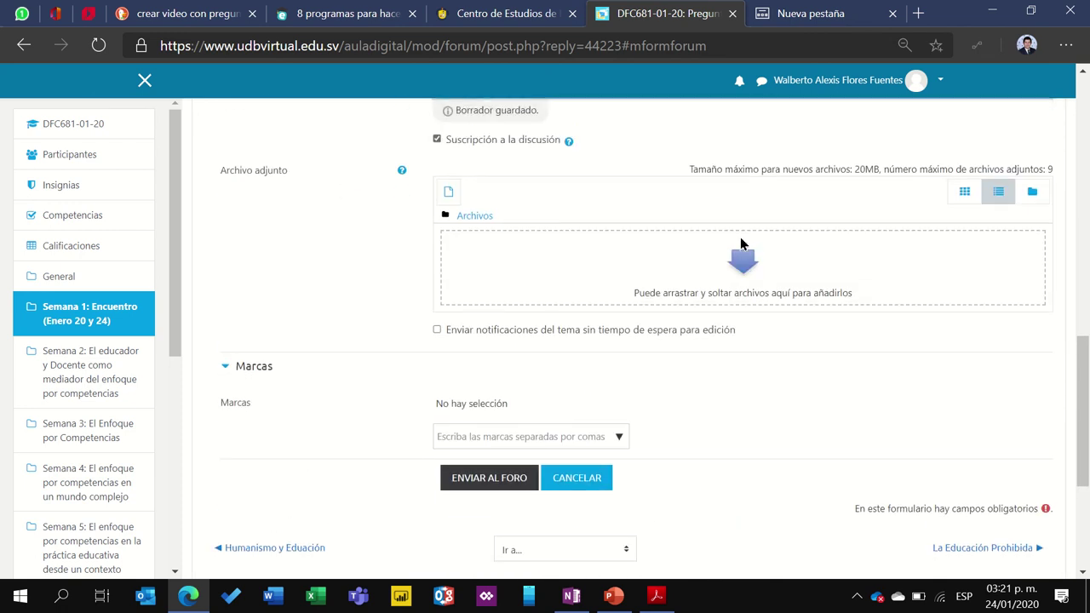
{"action": "scroll", "coordinate": [705, 240], "scroll_direction": "down", "scroll_amount": 3}
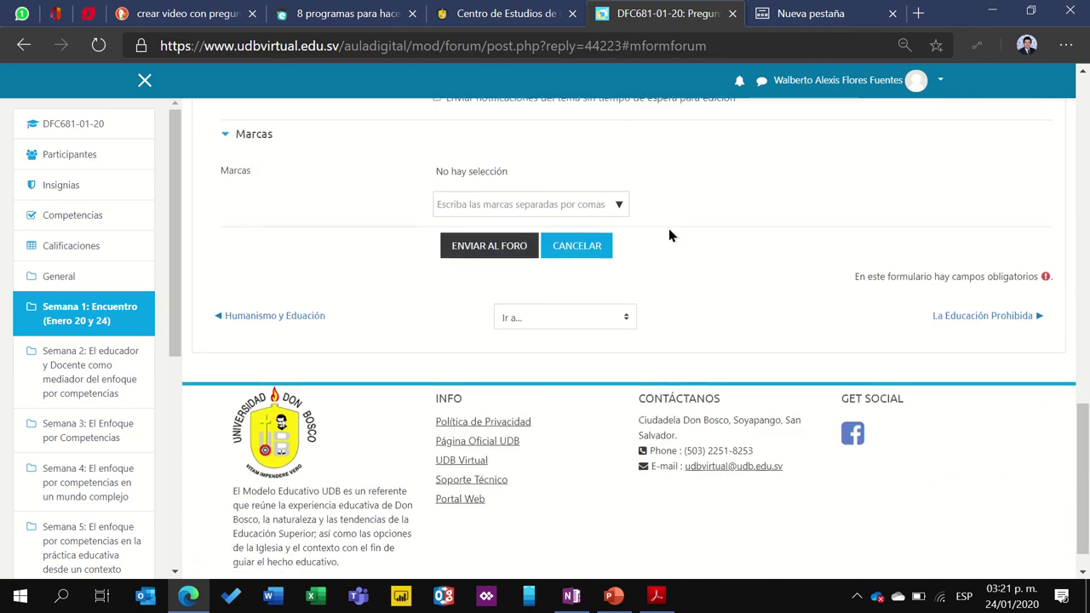
{"action": "left_click", "coordinate": [516, 251]}
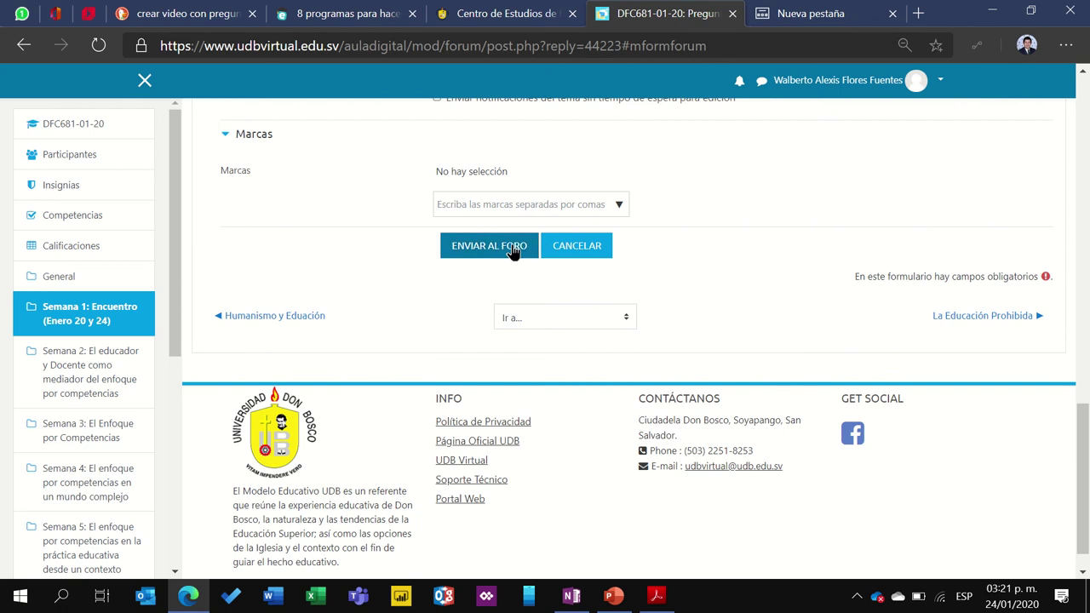
Step: Submit the reply to the "REPENSAR LA EDUCACIÓN" forum and delete the earlier "Mensaje de prueba." post
{"action": "left_click", "coordinate": [494, 247]}
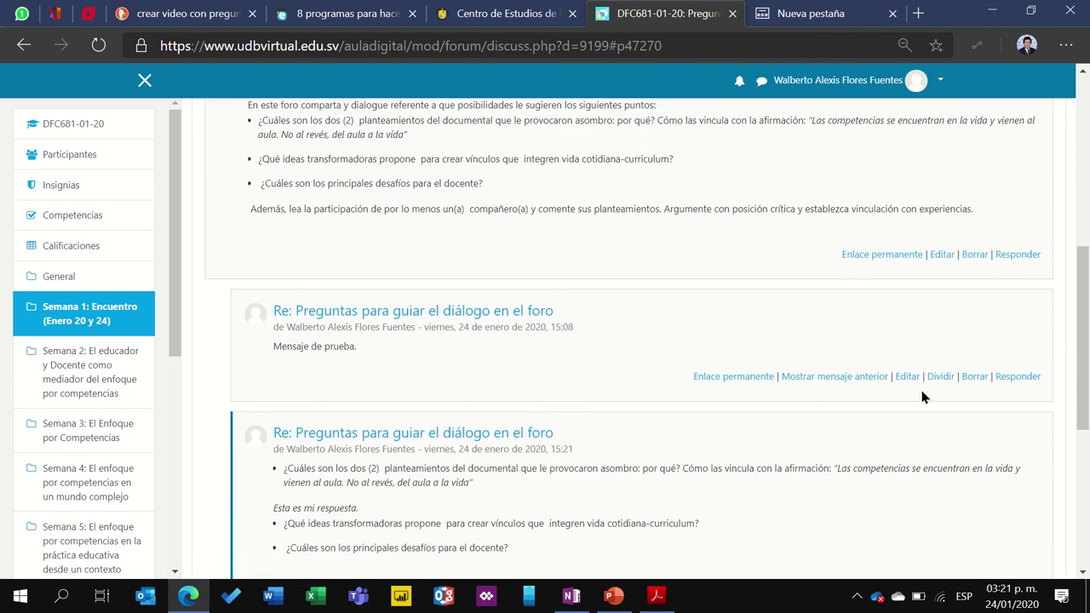
{"action": "left_click", "coordinate": [976, 377]}
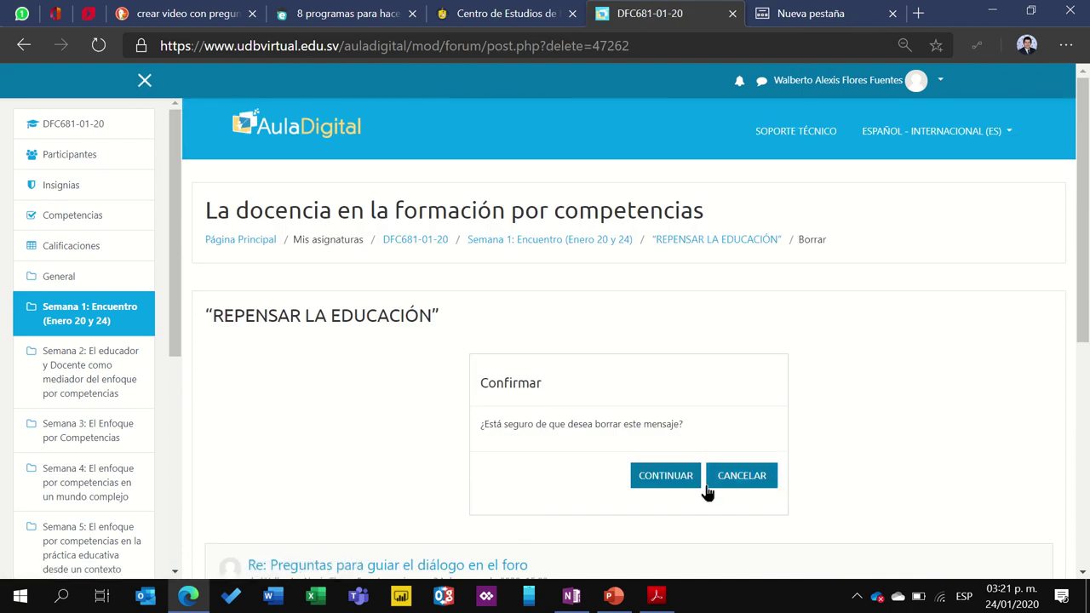
{"action": "left_click", "coordinate": [654, 477]}
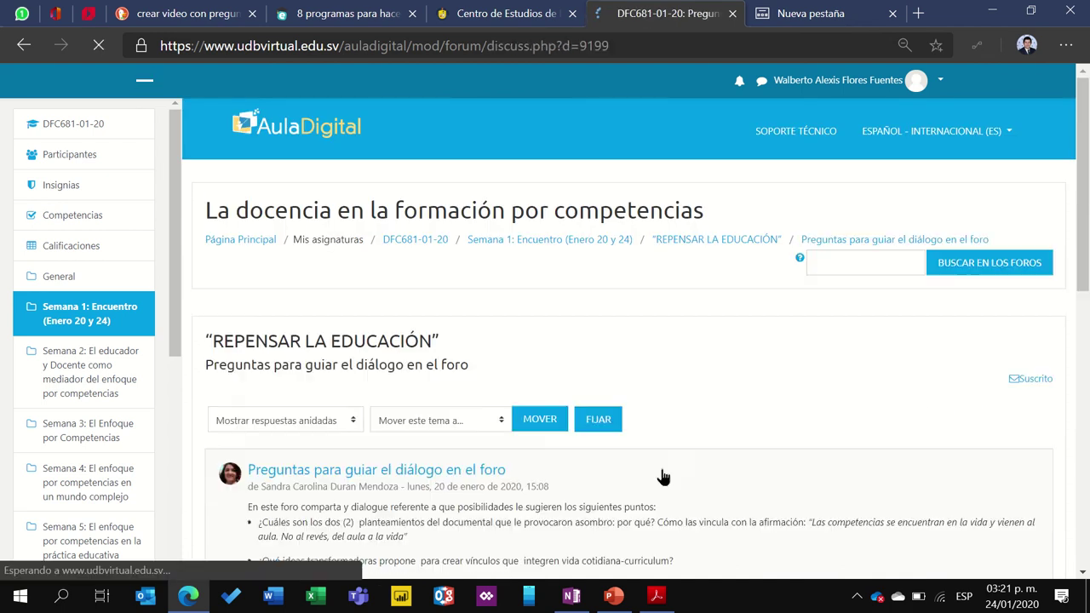
Step: Delete the reply containing the guiding questions and "Esta es mi respuesta." from the discussion
{"action": "scroll", "coordinate": [694, 430], "scroll_direction": "down", "scroll_amount": 1}
{"action": "scroll", "coordinate": [694, 431], "scroll_direction": "down", "scroll_amount": 3}
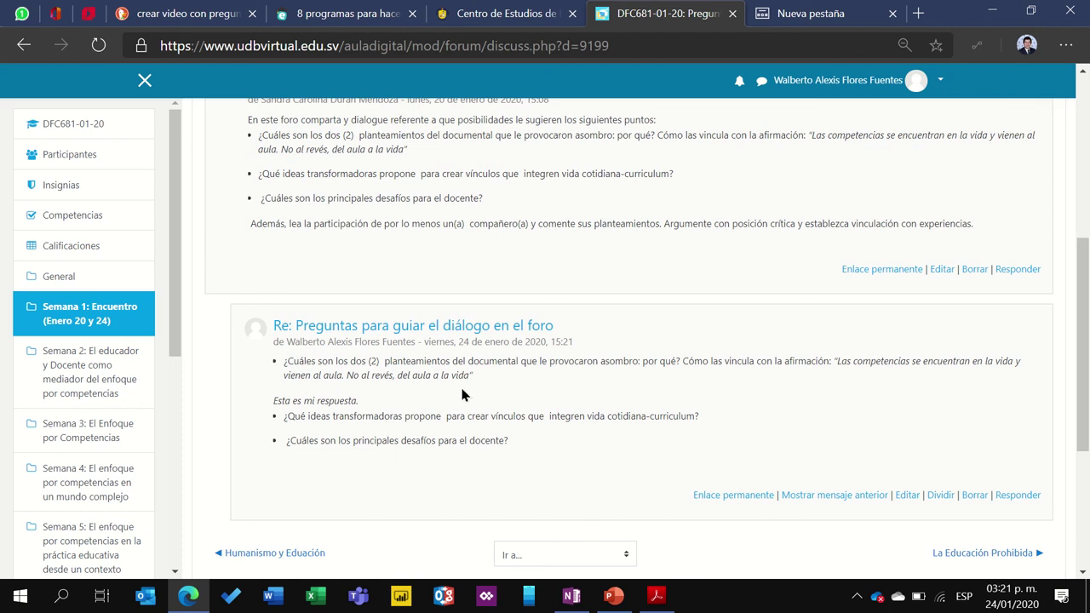
{"action": "left_click", "coordinate": [974, 495]}
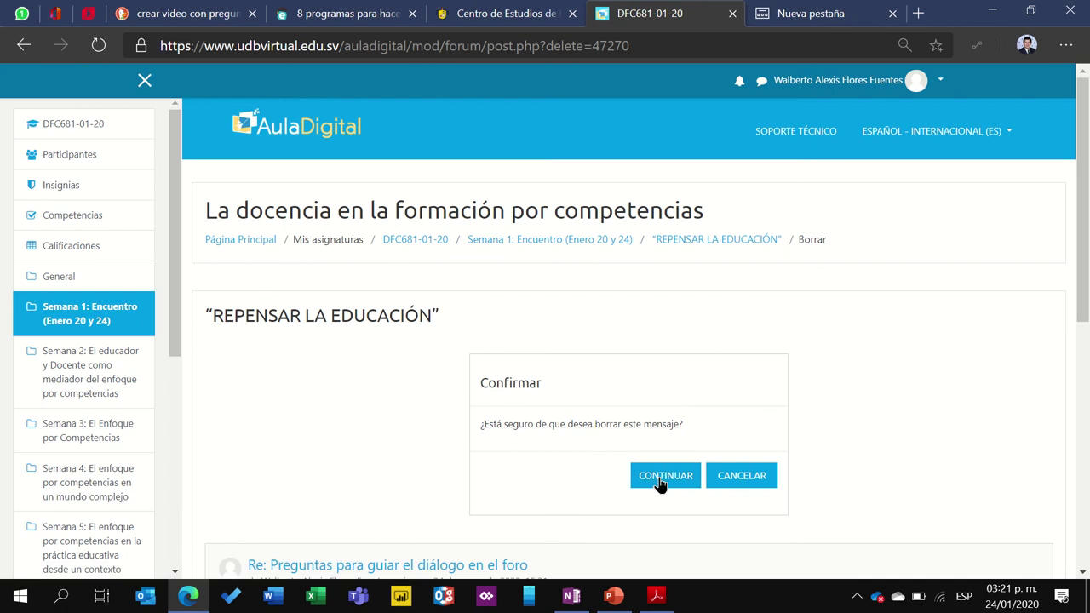
{"action": "left_click", "coordinate": [659, 483]}
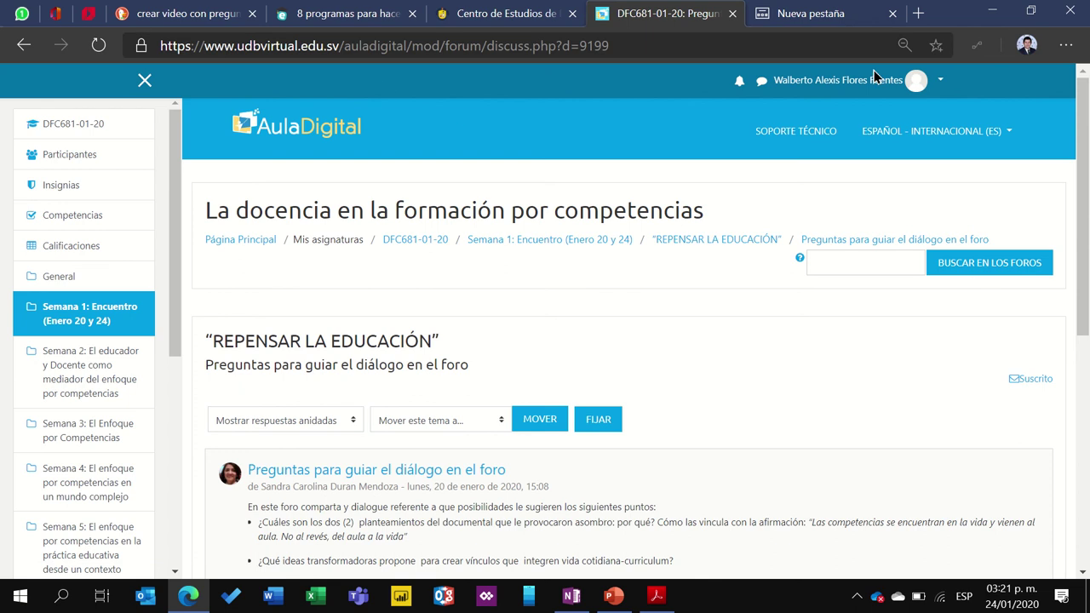
Step: Log out of Aula Digital and show its two access routes: the postgraduate centre's website and the direct login address
{"action": "left_click", "coordinate": [940, 81]}
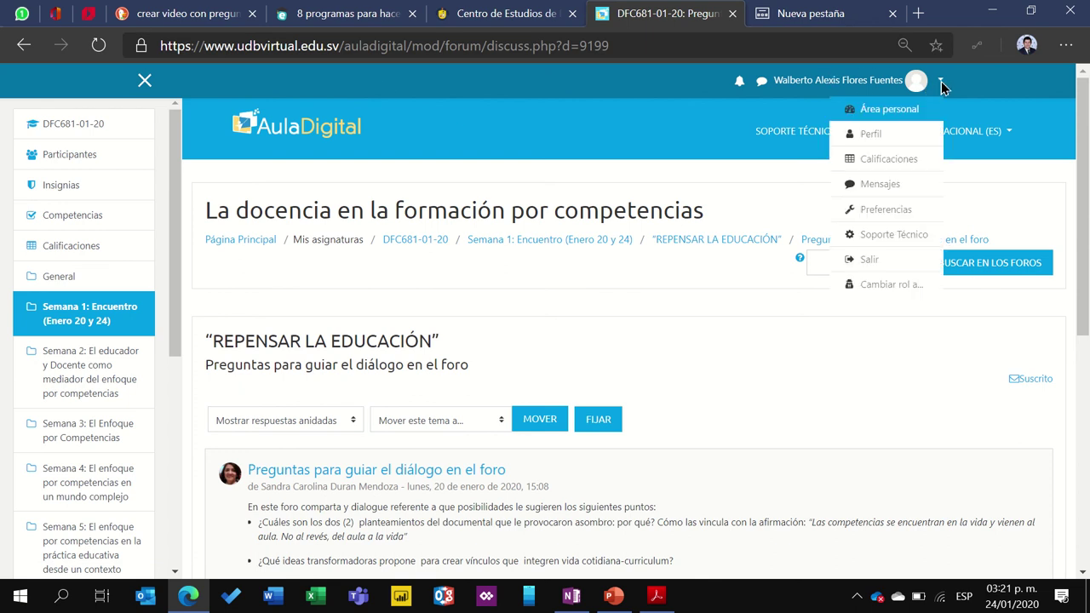
{"action": "left_click", "coordinate": [886, 257]}
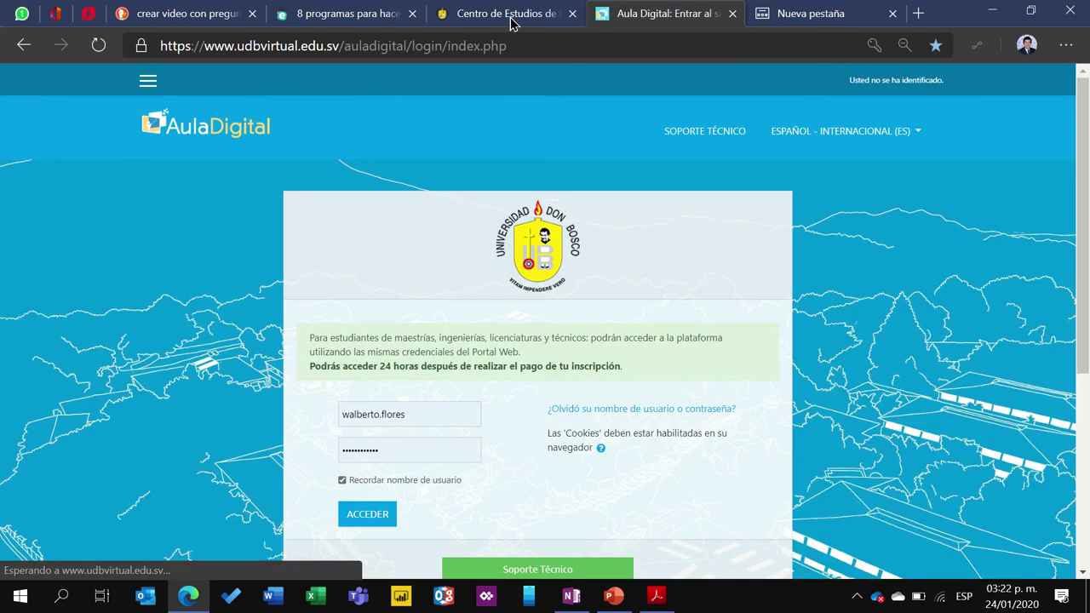
{"action": "left_click", "coordinate": [503, 14]}
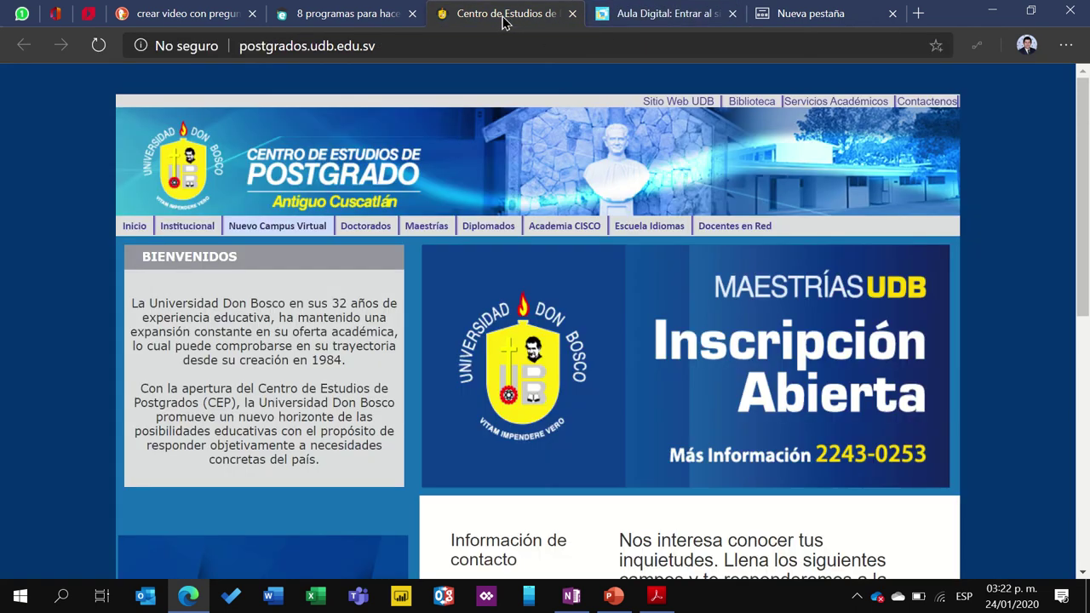
{"action": "left_click", "coordinate": [646, 14]}
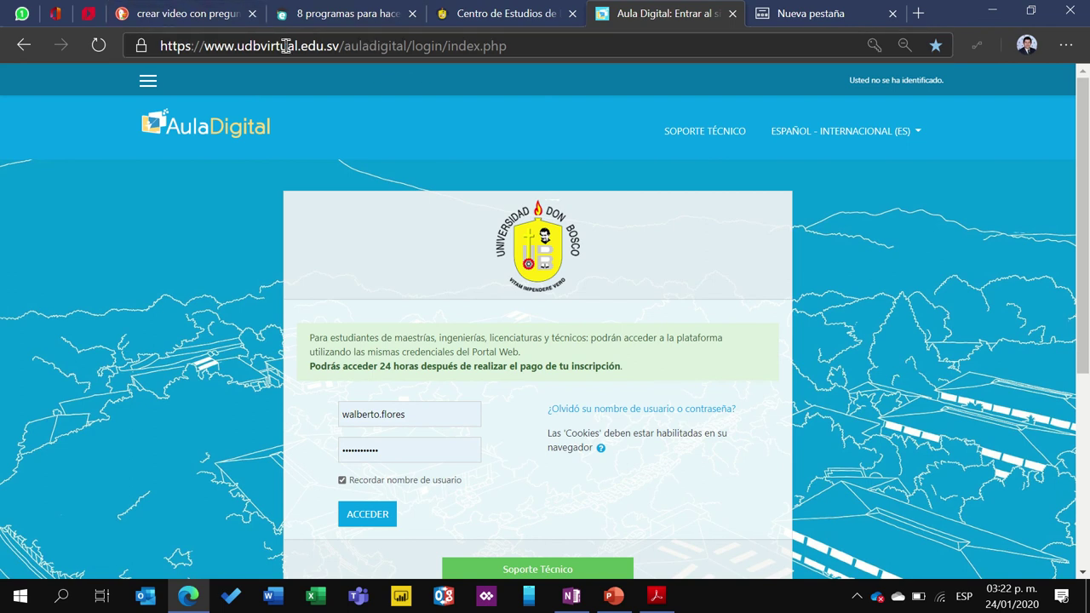
{"action": "left_click", "coordinate": [192, 46]}
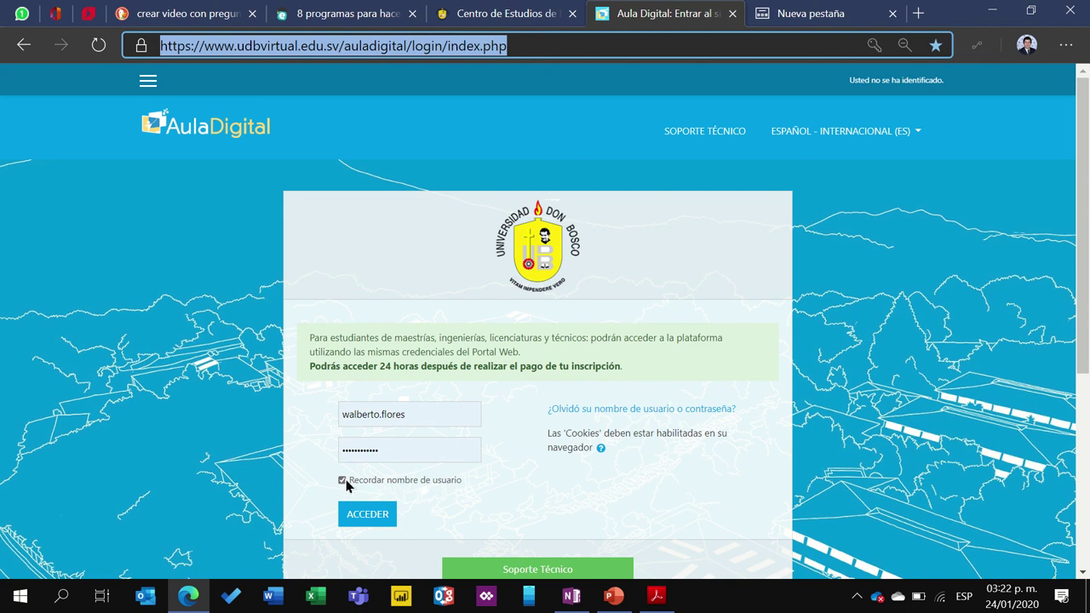
Step: Log in with the prefilled credentials and open the user profile's settings options, including profile editing and password change
{"action": "left_click", "coordinate": [361, 513]}
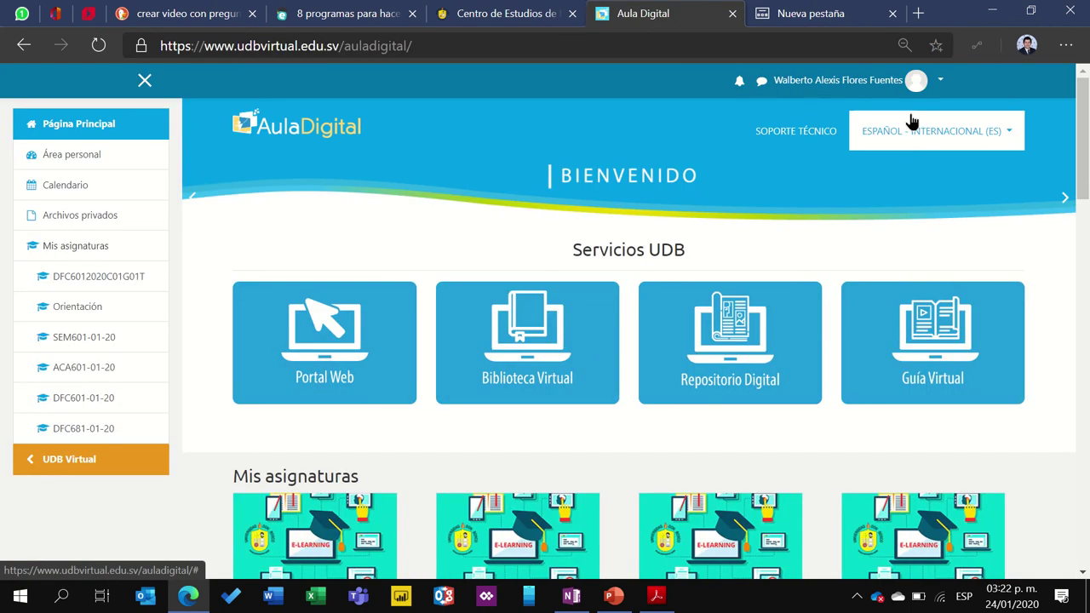
{"action": "left_click", "coordinate": [942, 83]}
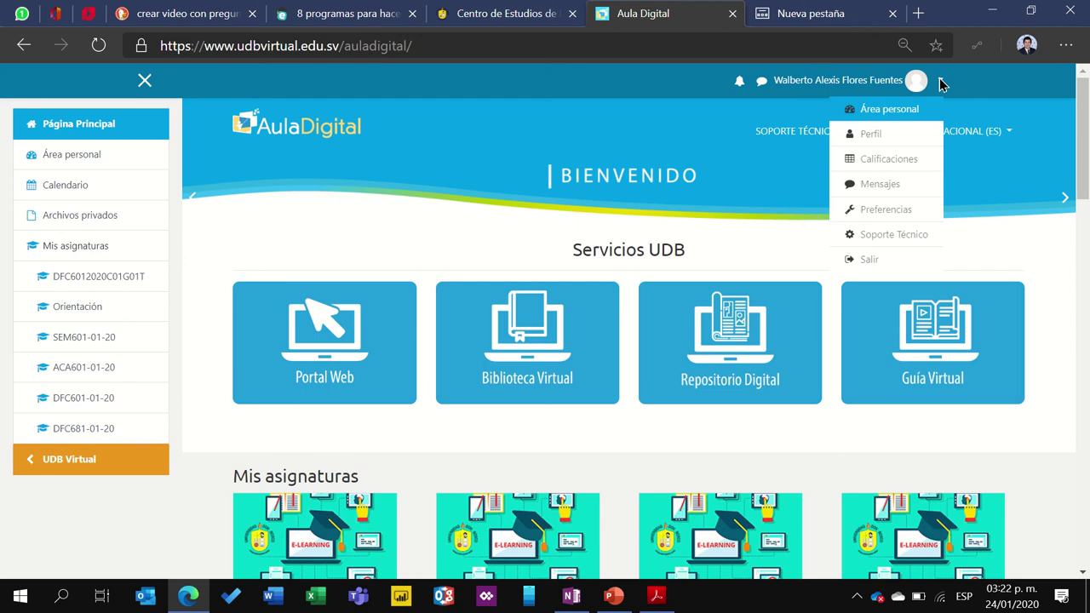
{"action": "left_click", "coordinate": [891, 140]}
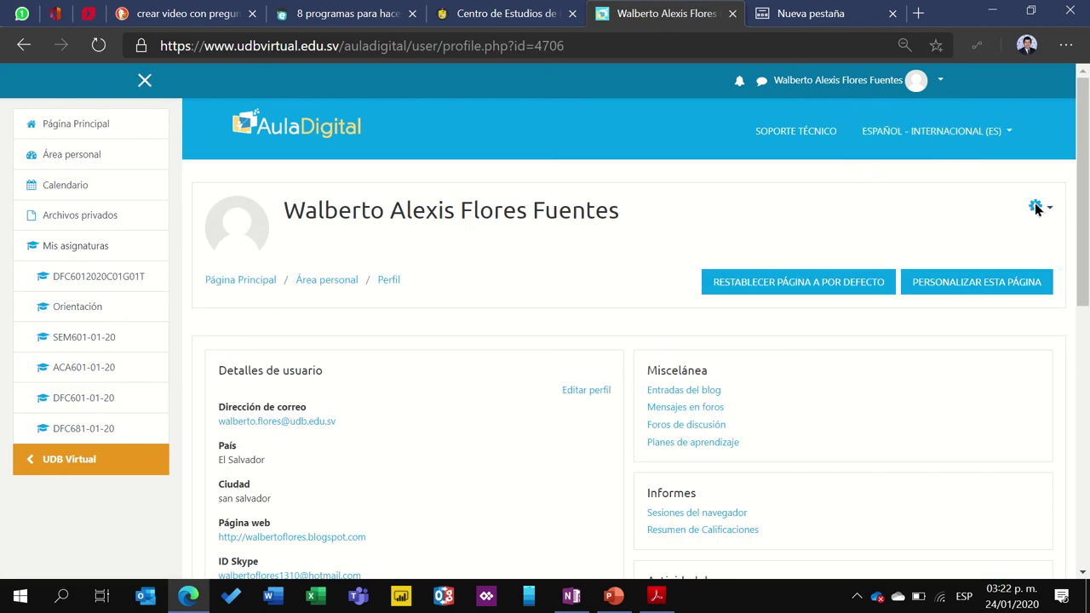
{"action": "left_click", "coordinate": [1037, 209]}
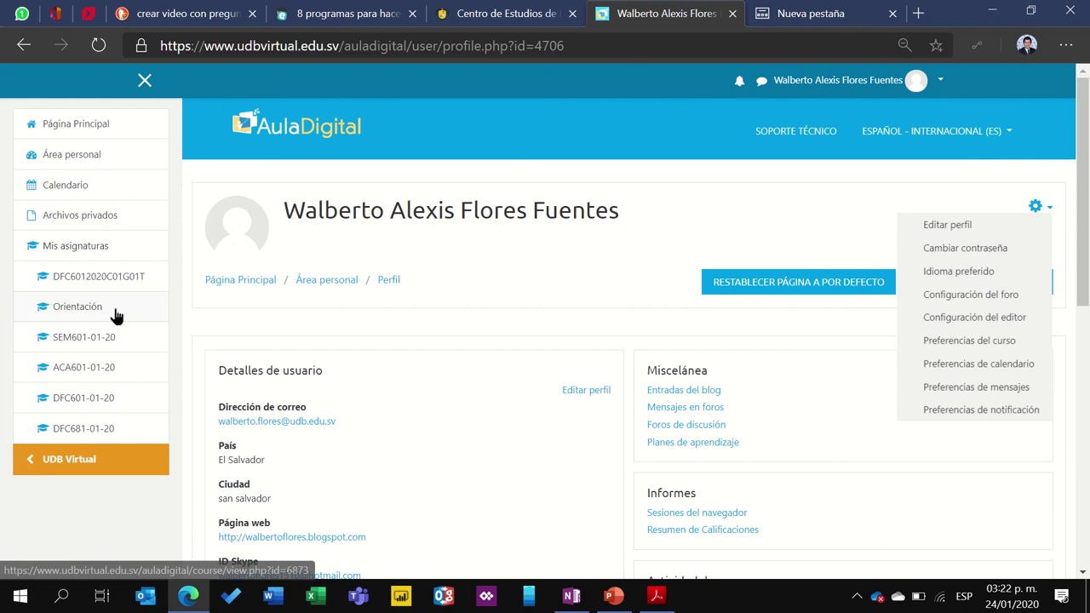
Step: Return to the home page, open the course "La docencia en la formación por competencias" and review its notices, forum and weekly contents
{"action": "left_click", "coordinate": [83, 128]}
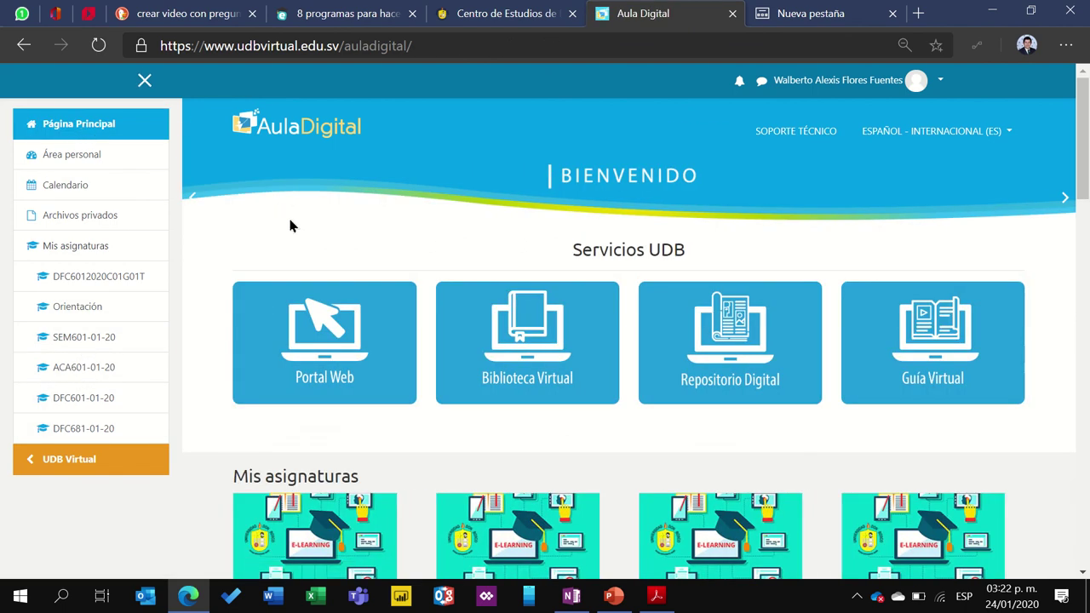
{"action": "scroll", "coordinate": [445, 316], "scroll_direction": "down", "scroll_amount": 5}
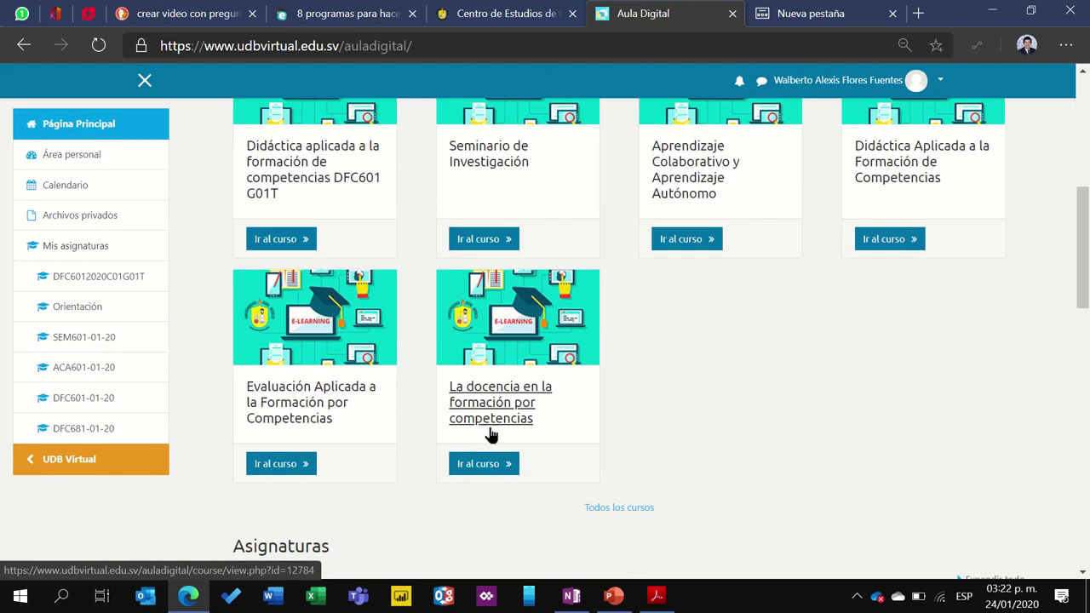
{"action": "left_click", "coordinate": [496, 430]}
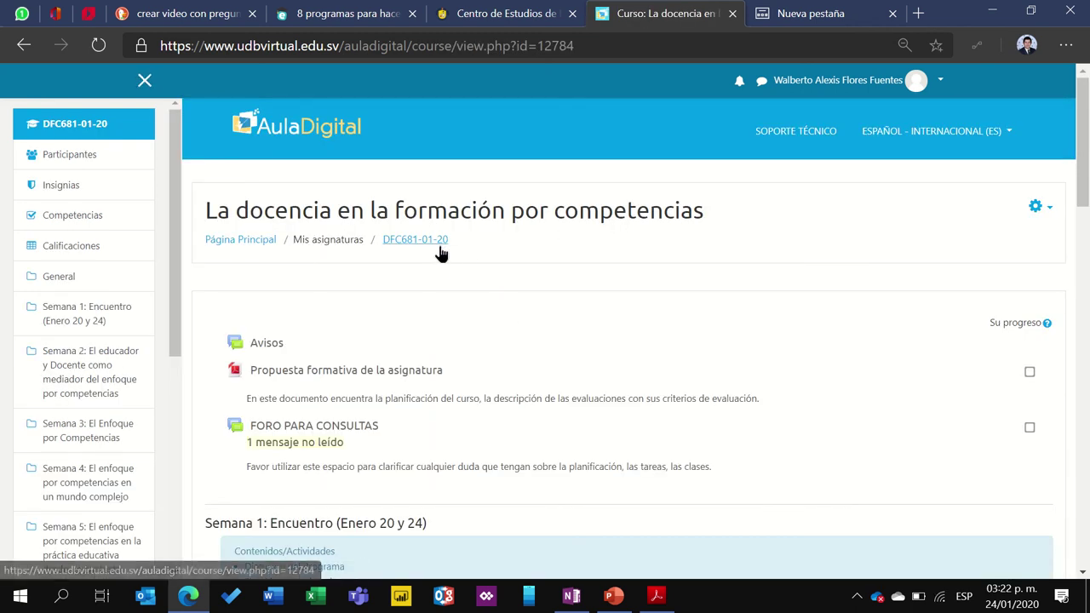
{"action": "scroll", "coordinate": [431, 251], "scroll_direction": "down", "scroll_amount": 1}
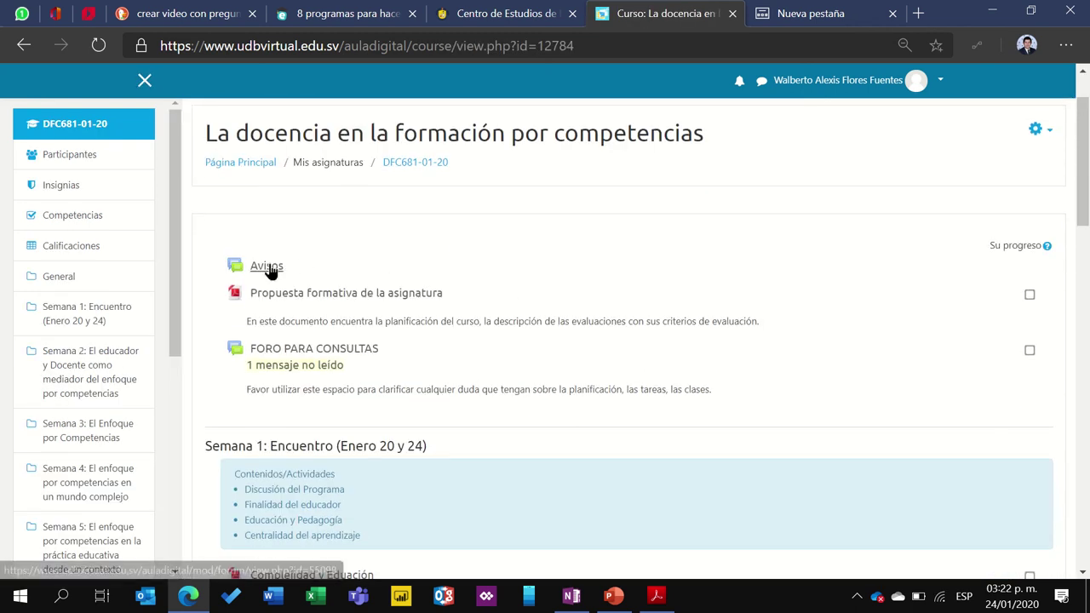
{"action": "scroll", "coordinate": [281, 279], "scroll_direction": "down", "scroll_amount": 5}
{"action": "scroll", "coordinate": [307, 277], "scroll_direction": "down", "scroll_amount": 7}
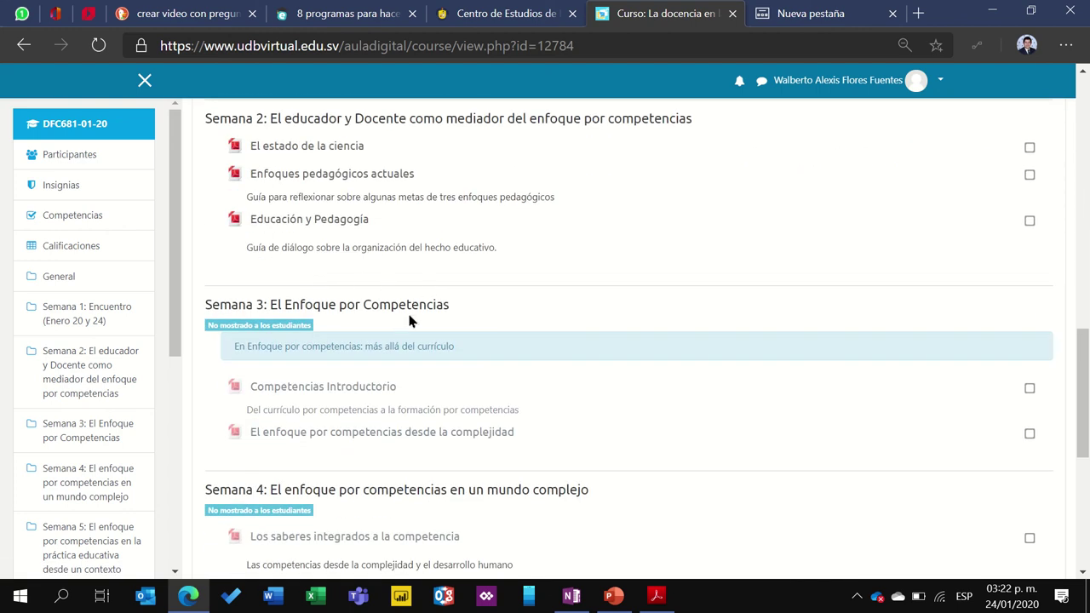
Step: Switch to PowerPoint
{"action": "left_click", "coordinate": [610, 596]}
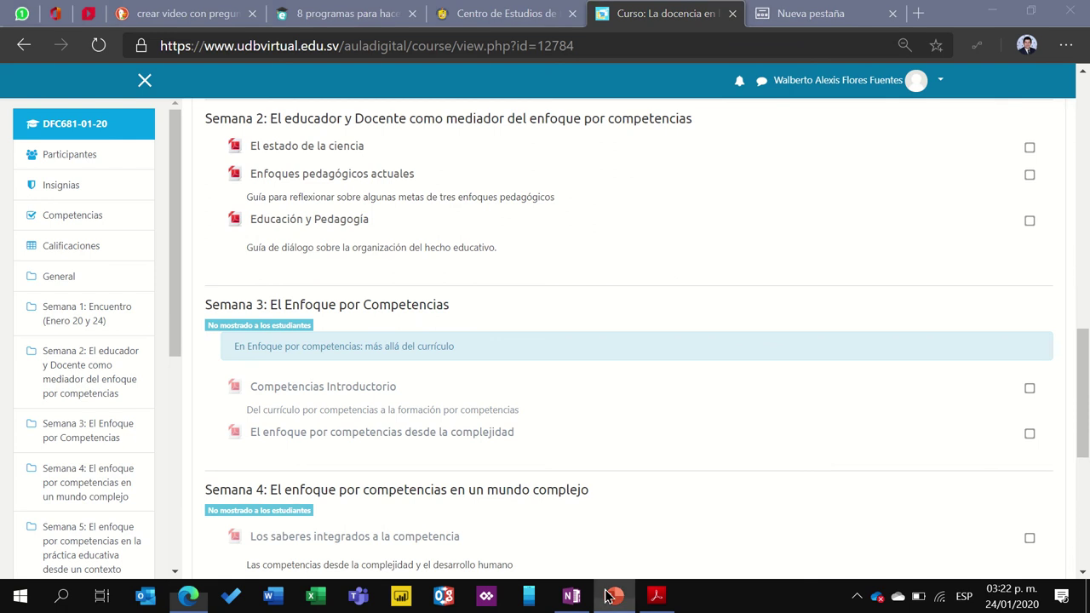